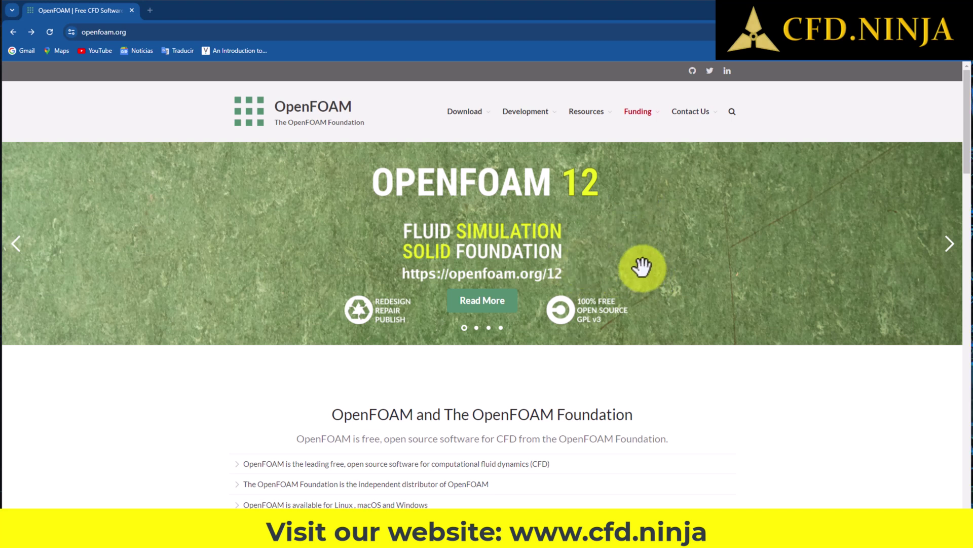
Show the Download dropdown options on the openfoam.org home page
mouse_move(479, 117)
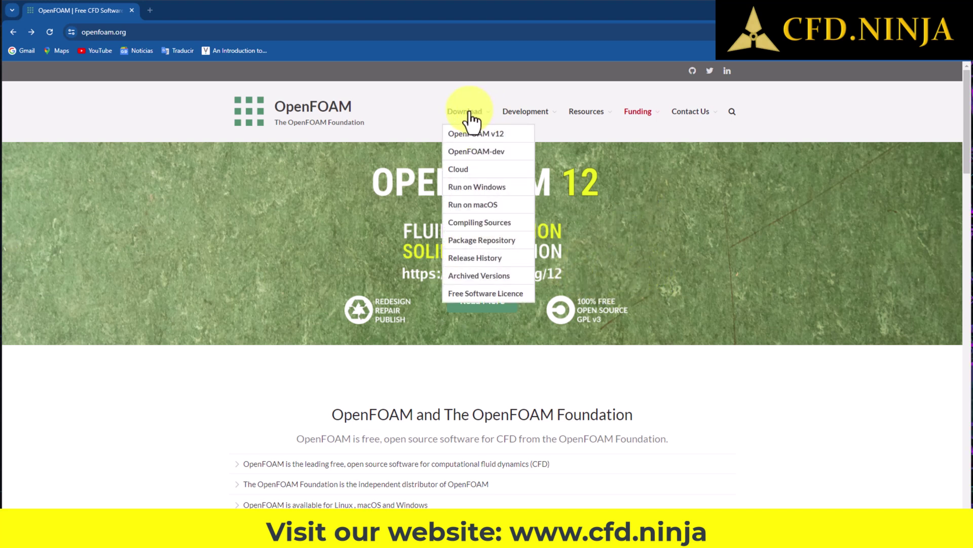
Open the OpenFOAM v12 release page and select its release highlight bullets
left_click(499, 138)
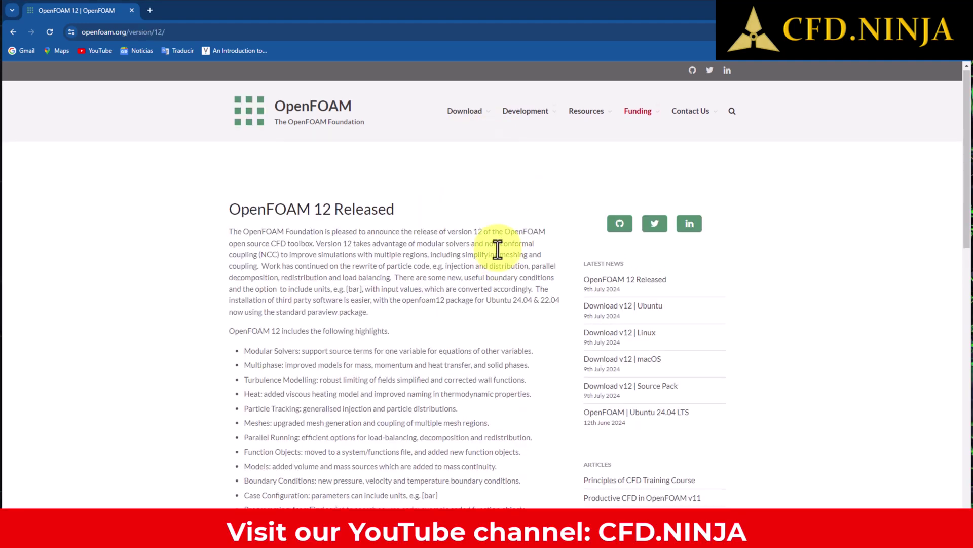
scroll(498, 248, "down", 2)
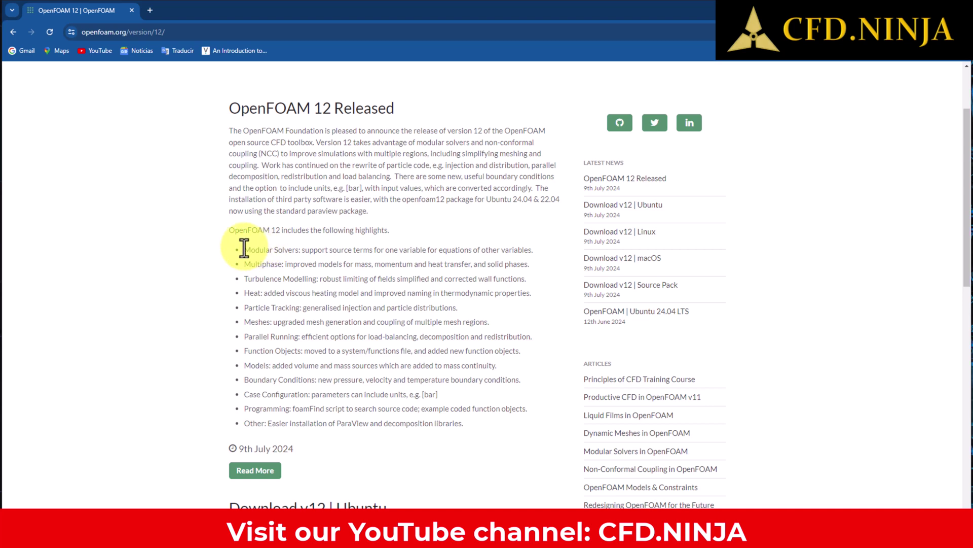
left_click_drag(244, 250, 514, 425)
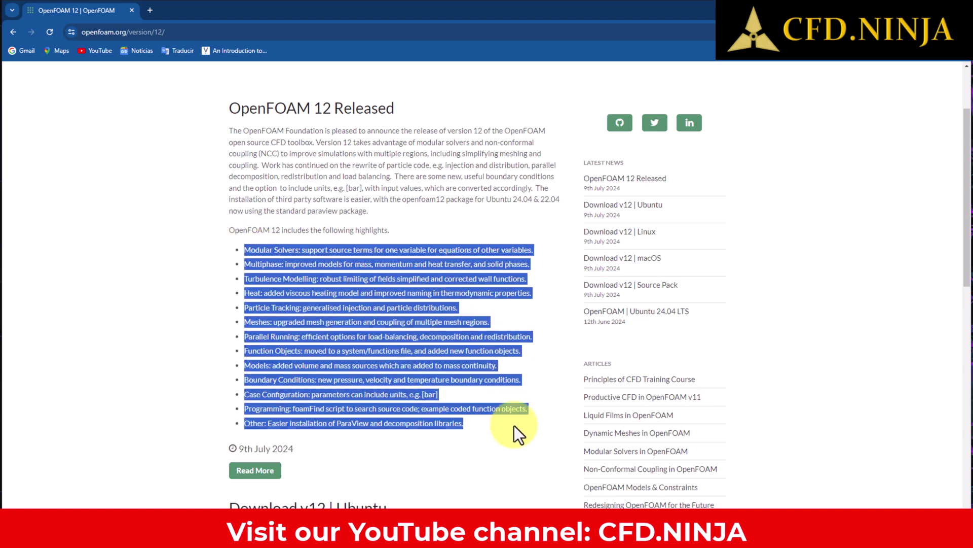
left_click(433, 348)
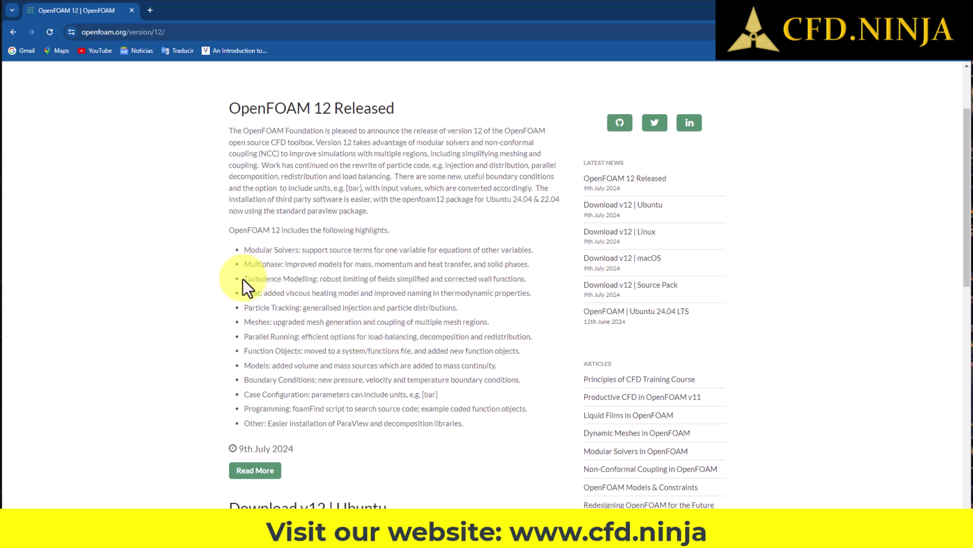
Highlight the Turbulence Modelling and Heat headings and the thermodynamic properties phrase
left_click_drag(244, 278, 318, 279)
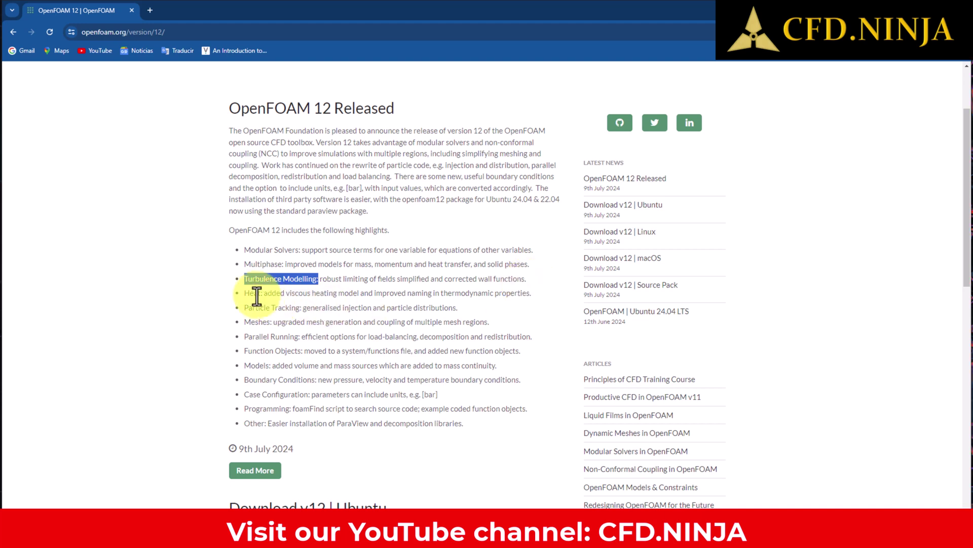
left_click_drag(244, 293, 267, 295)
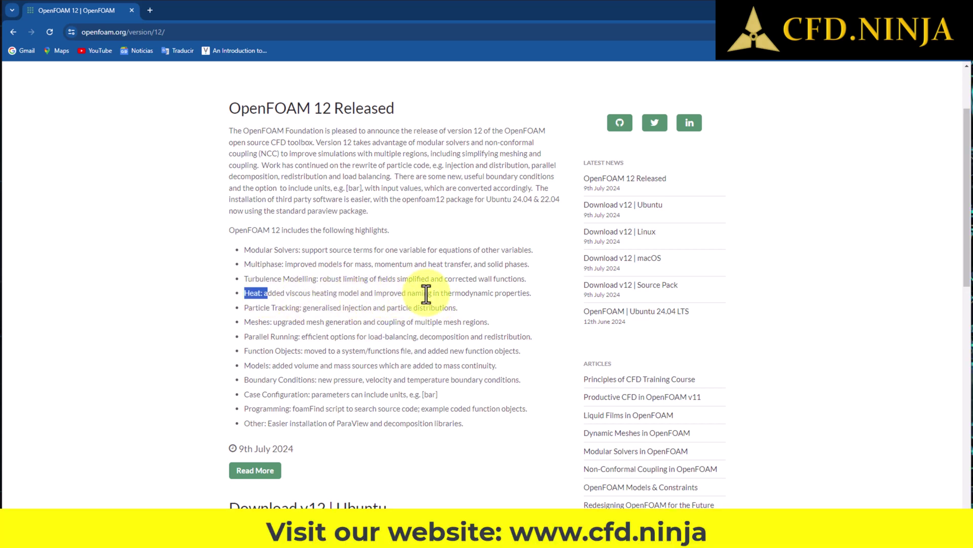
left_click_drag(434, 293, 527, 298)
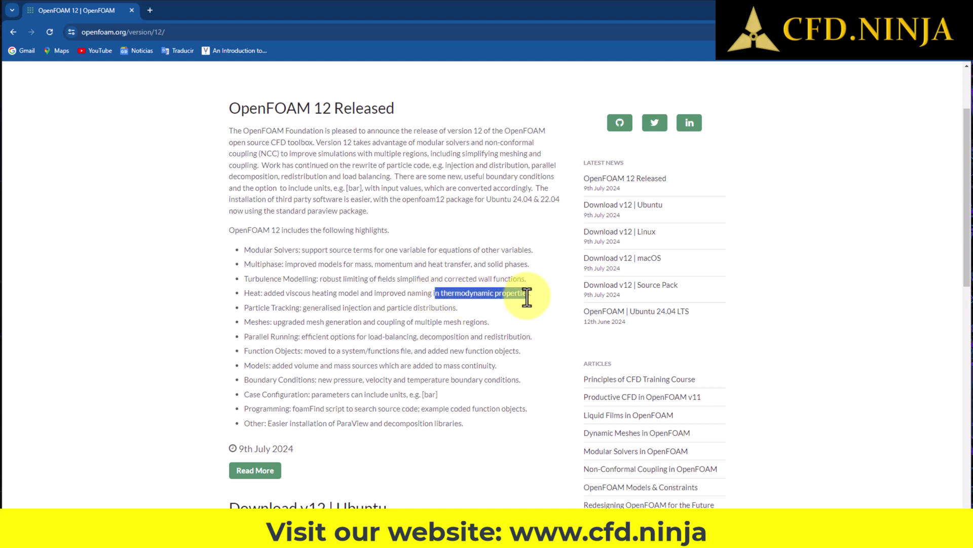
scroll(247, 272, "down", 1)
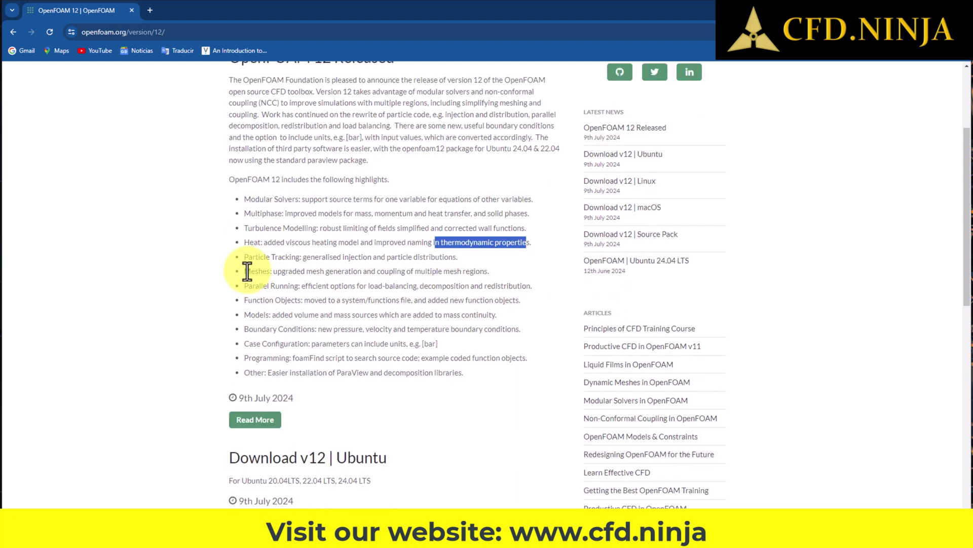
left_click(247, 272)
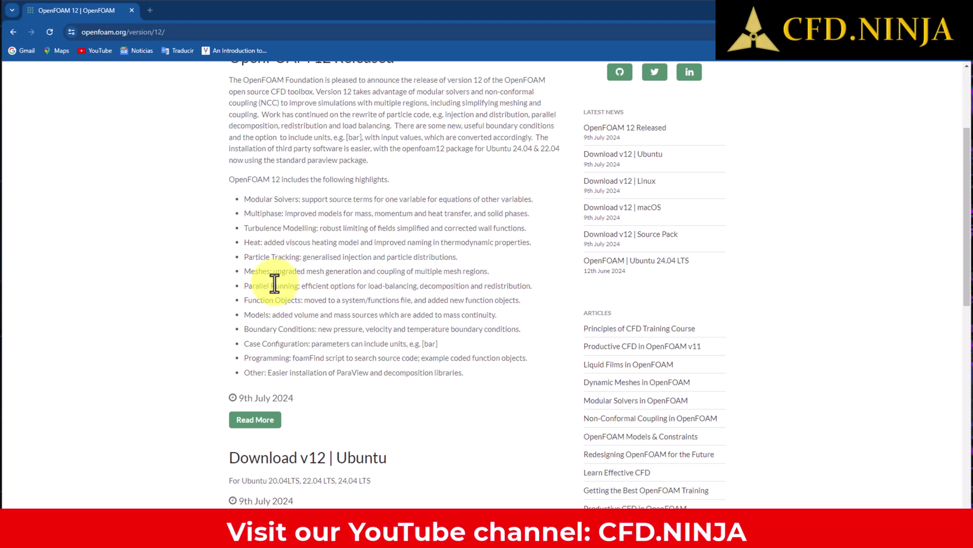
scroll(274, 284, "down", 1)
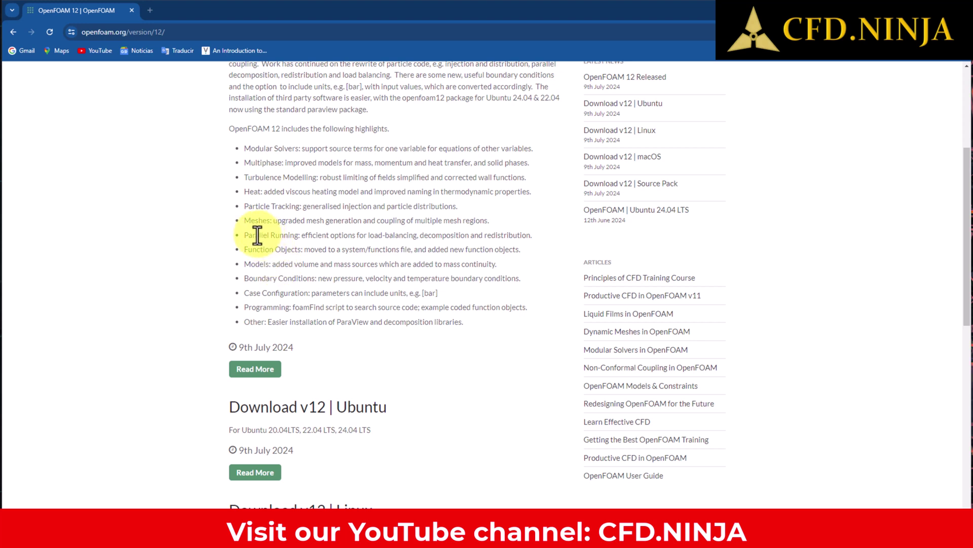
left_click_drag(245, 235, 301, 236)
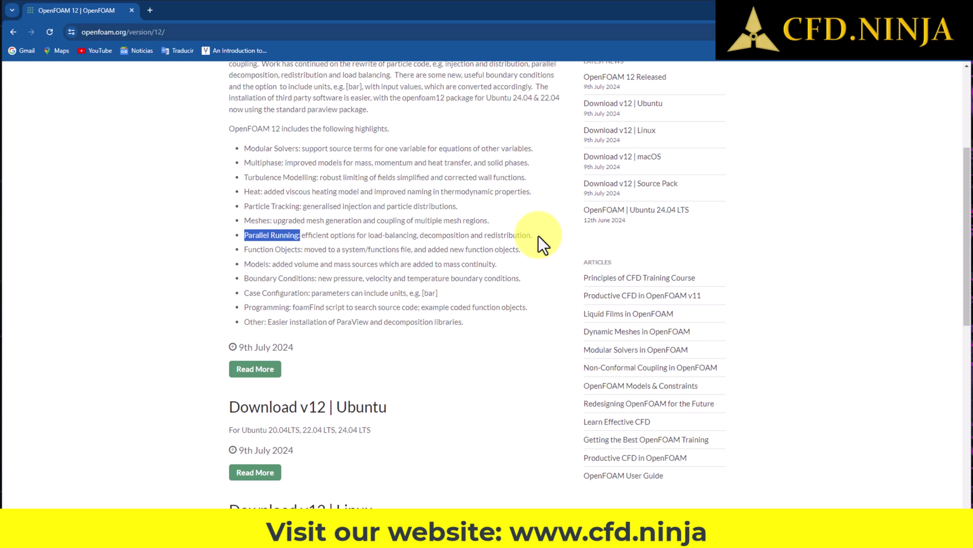
left_click_drag(244, 277, 317, 278)
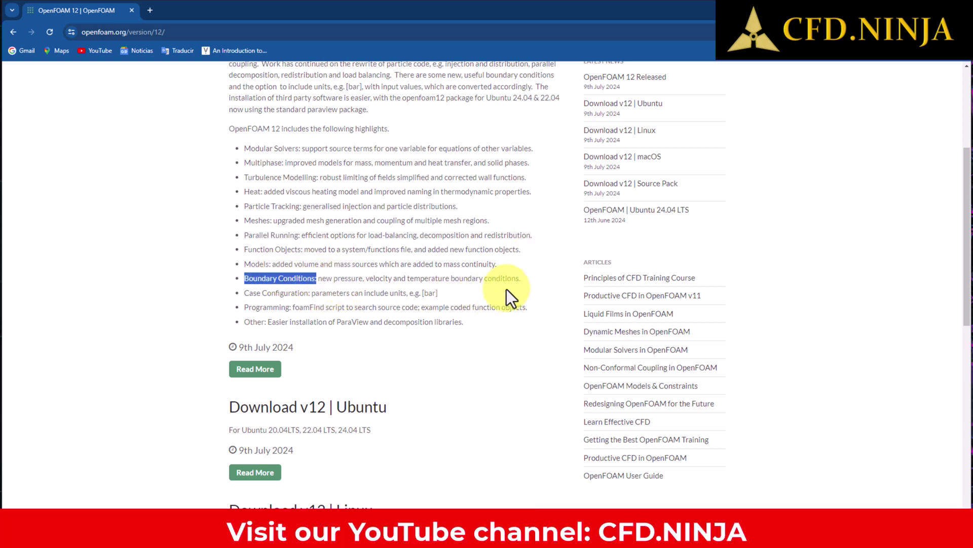
left_click_drag(318, 278, 456, 277)
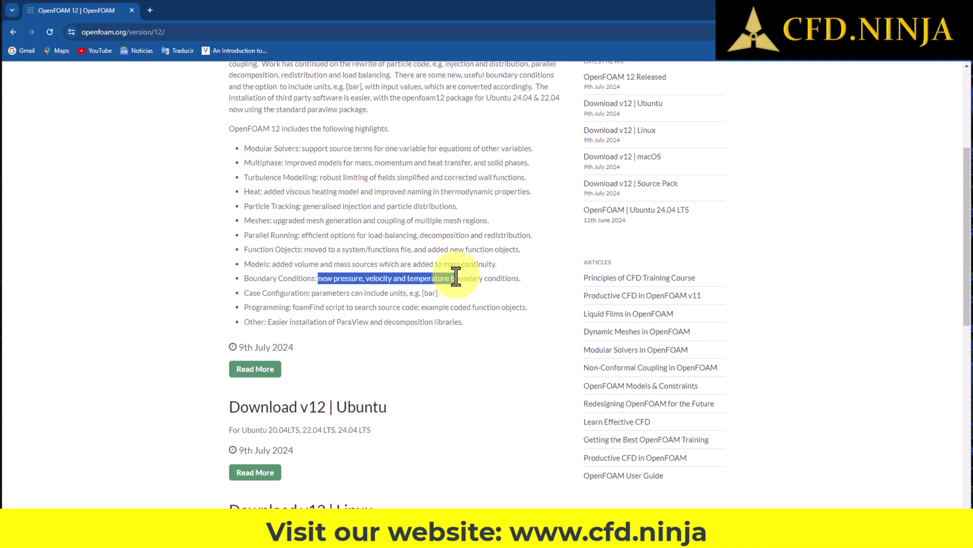
left_click_drag(245, 293, 315, 293)
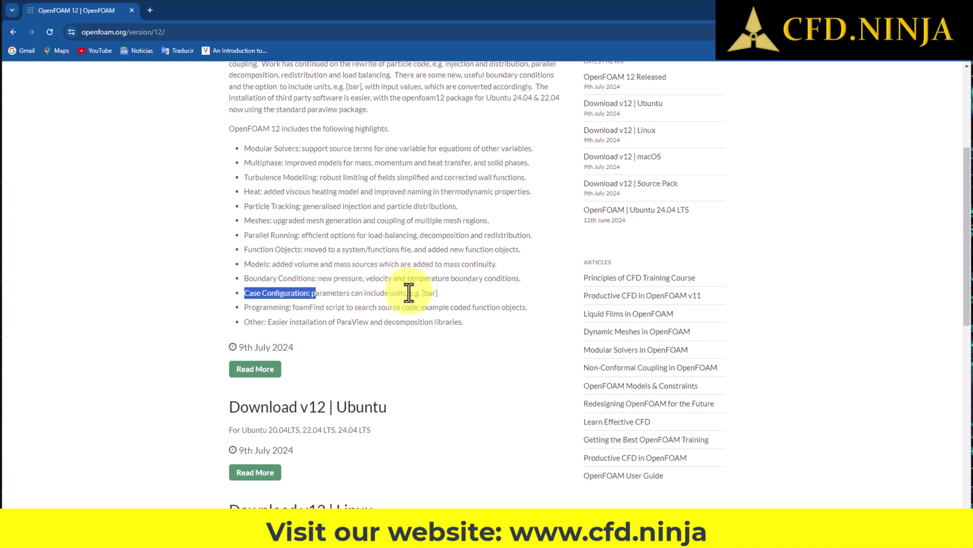
left_click_drag(407, 293, 359, 294)
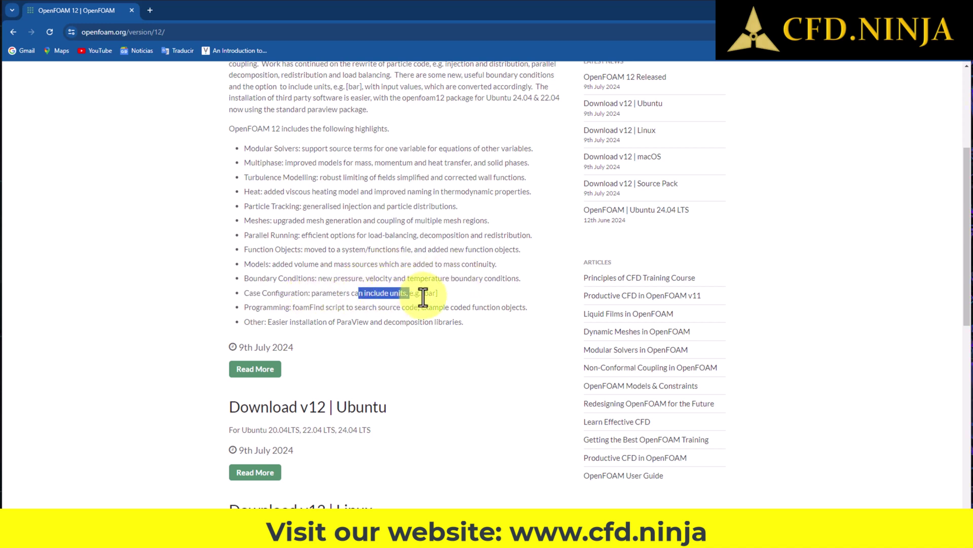
left_click_drag(422, 295, 439, 296)
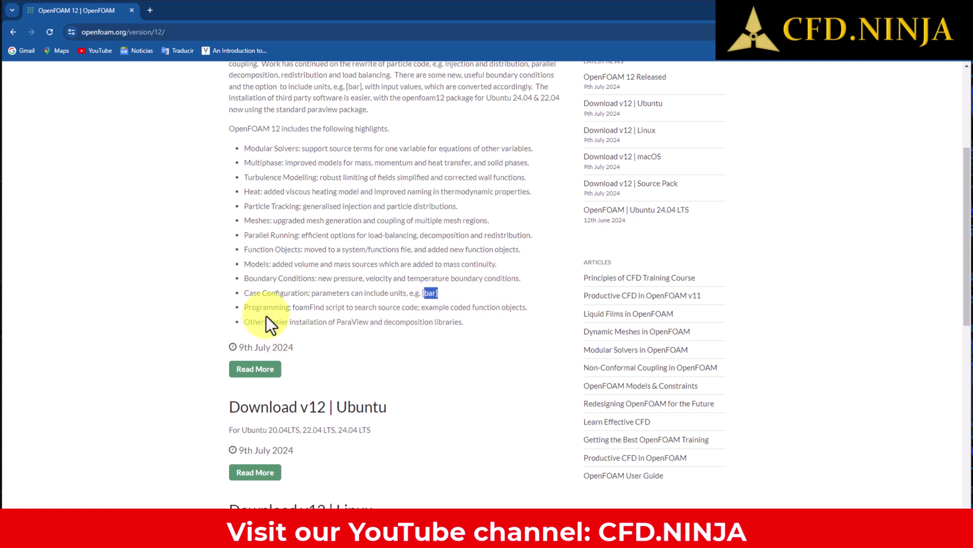
Highlight the easier ParaView installation note on the Other line, then scroll the page up and back down
left_click_drag(270, 322, 485, 320)
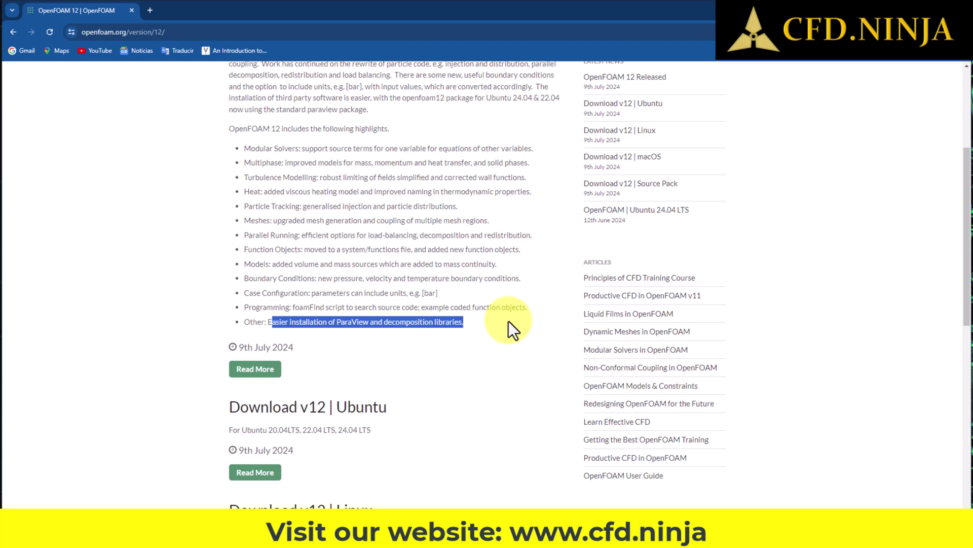
left_click(435, 304)
scroll(426, 310, "up", 4)
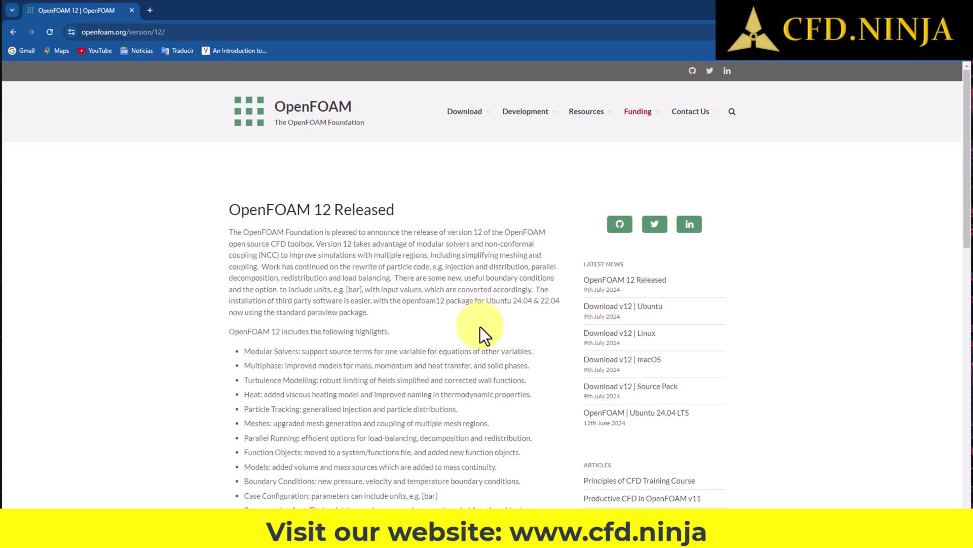
scroll(313, 351, "down", 2)
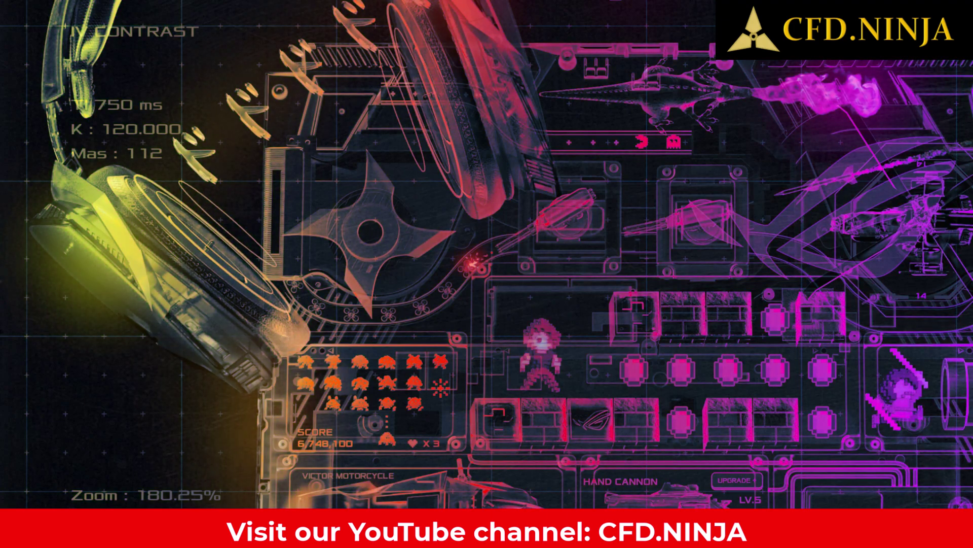
Launch Windows PowerShell as administrator via a 'powersh' search and move it top-left
key("super")
type("powe")
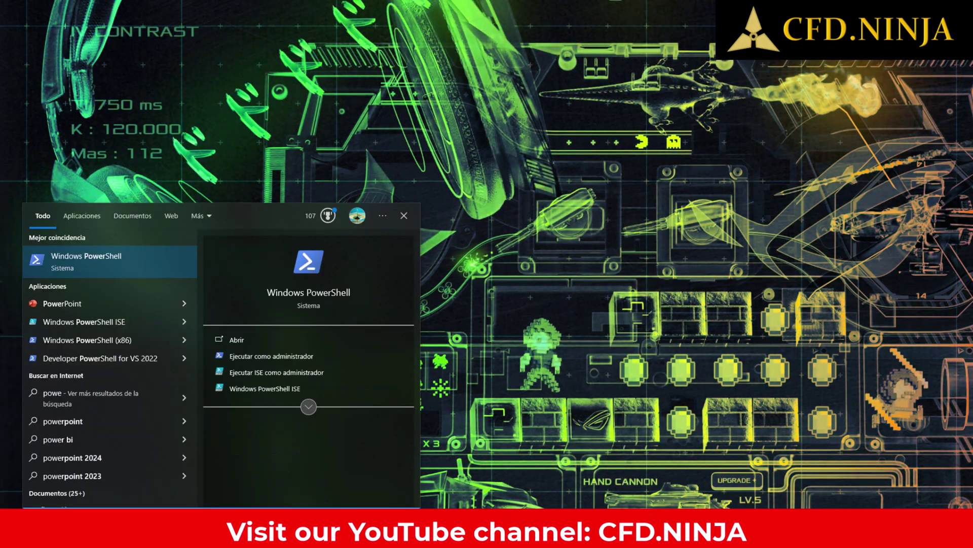
type("rsh")
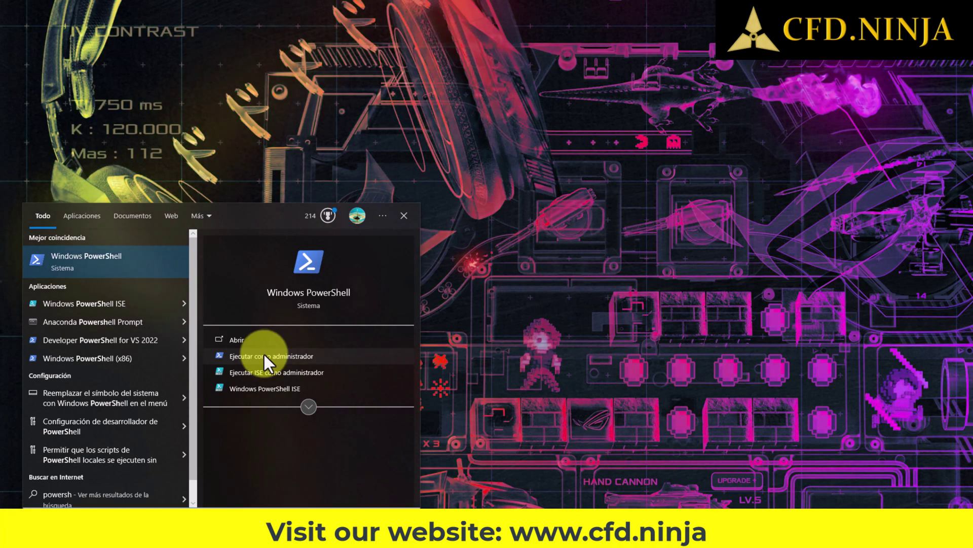
left_click(269, 355)
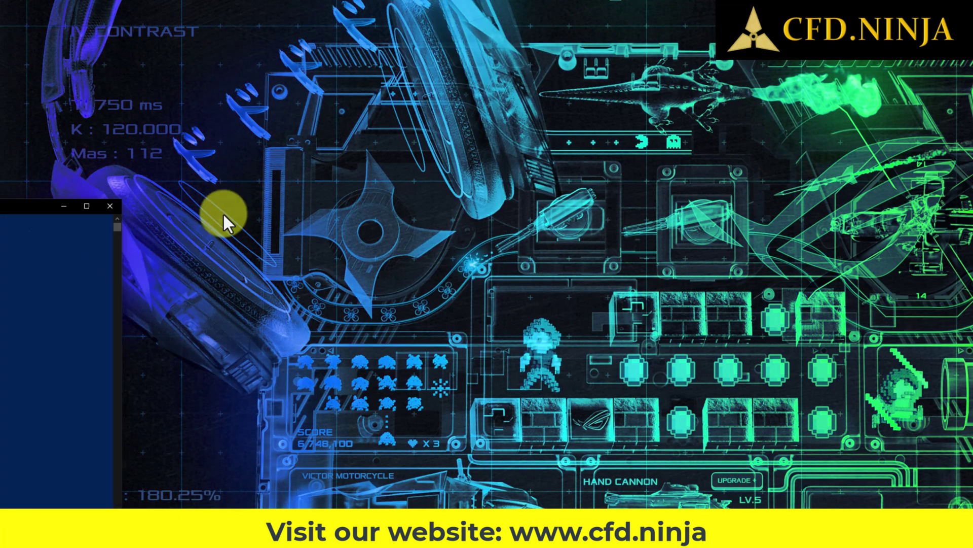
left_click_drag(30, 206, 320, 23)
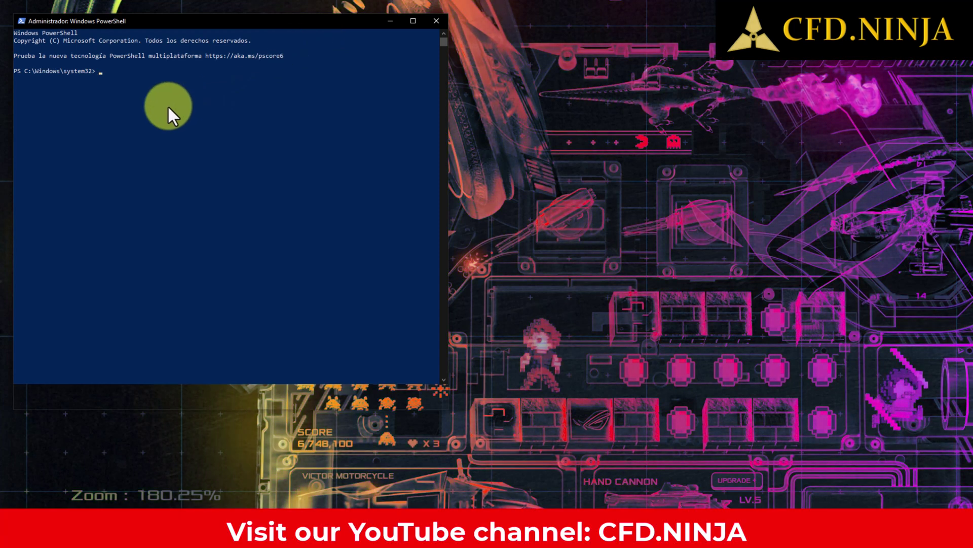
Stretch the PowerShell console to full screen height and narrow it to the left half
scroll(169, 108, "up", 3, "ctrl")
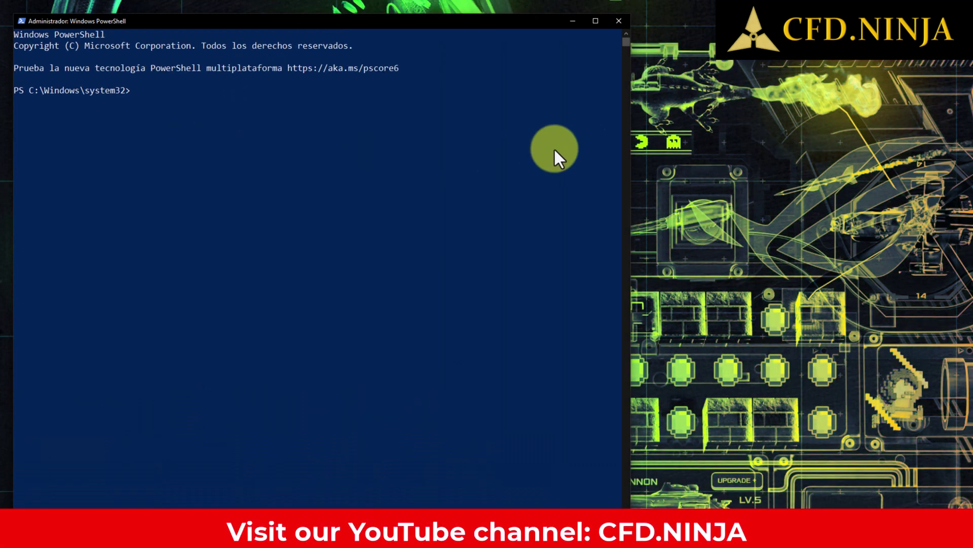
left_click_drag(351, 16, 339, 1)
left_click_drag(630, 231, 441, 230)
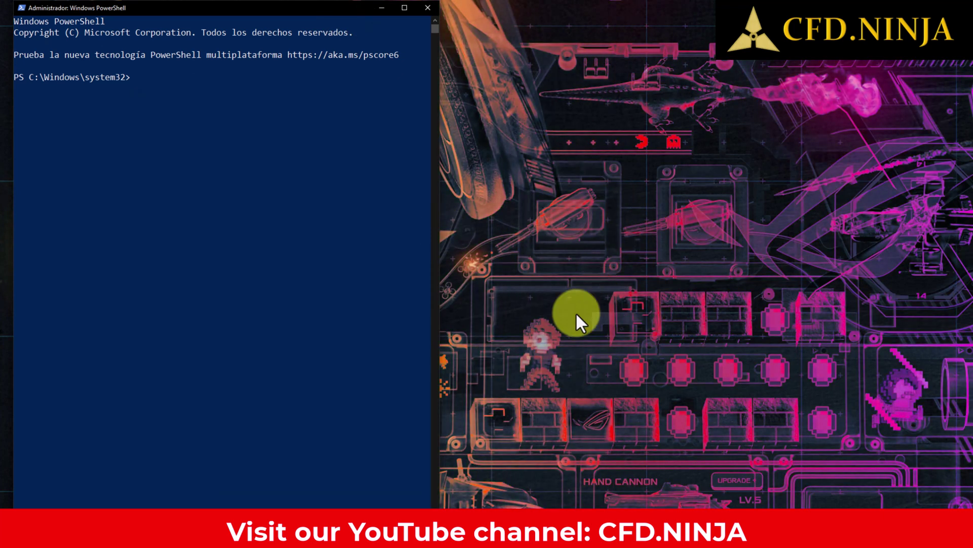
In Chrome, load openfoam.org, open Download > Run on Windows and scroll to Running OpenFOAM in WSL
mouse_move(209, 538)
left_click(210, 494)
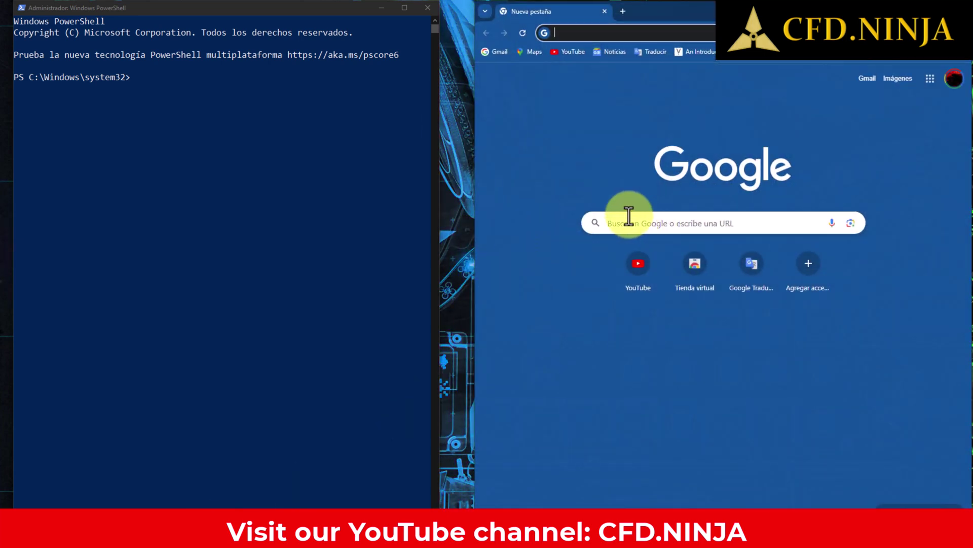
type("openfoam.org")
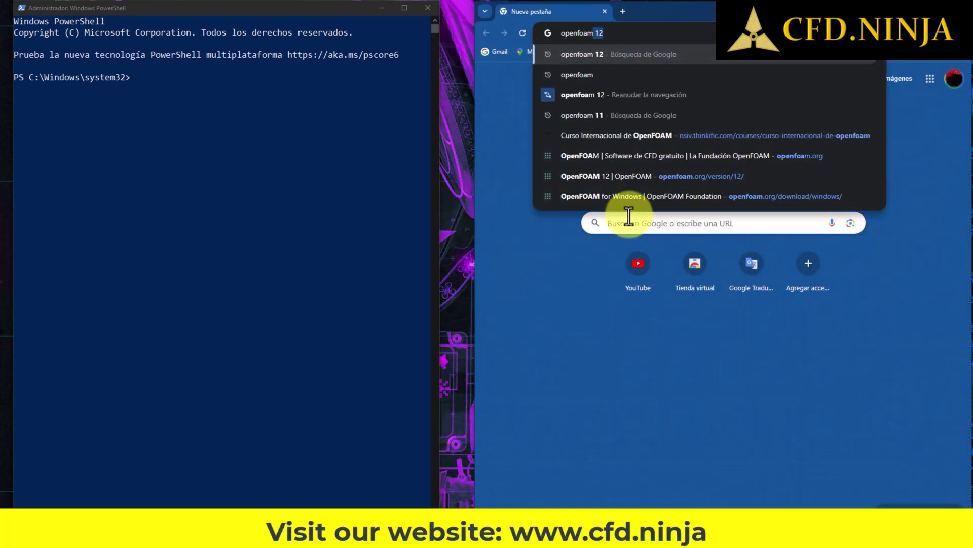
key("Return")
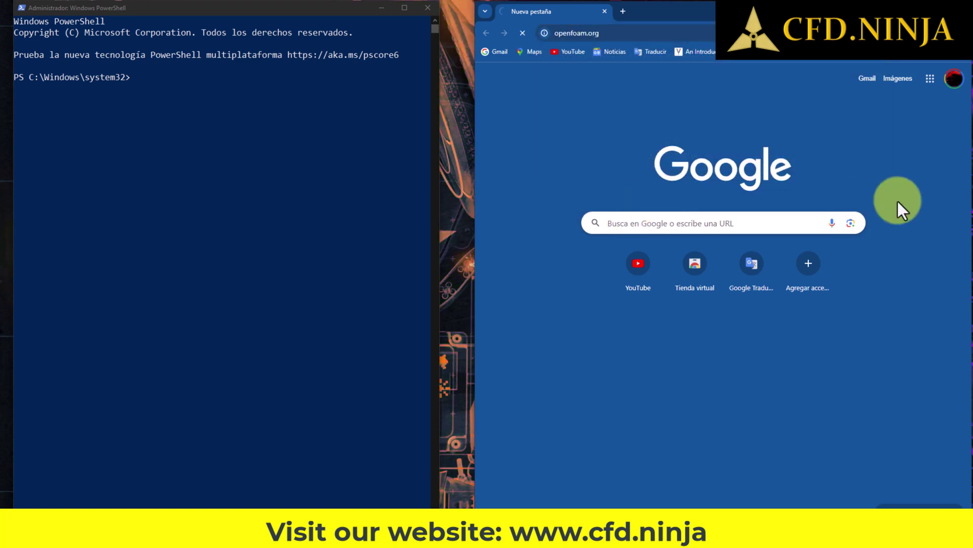
mouse_move(697, 121)
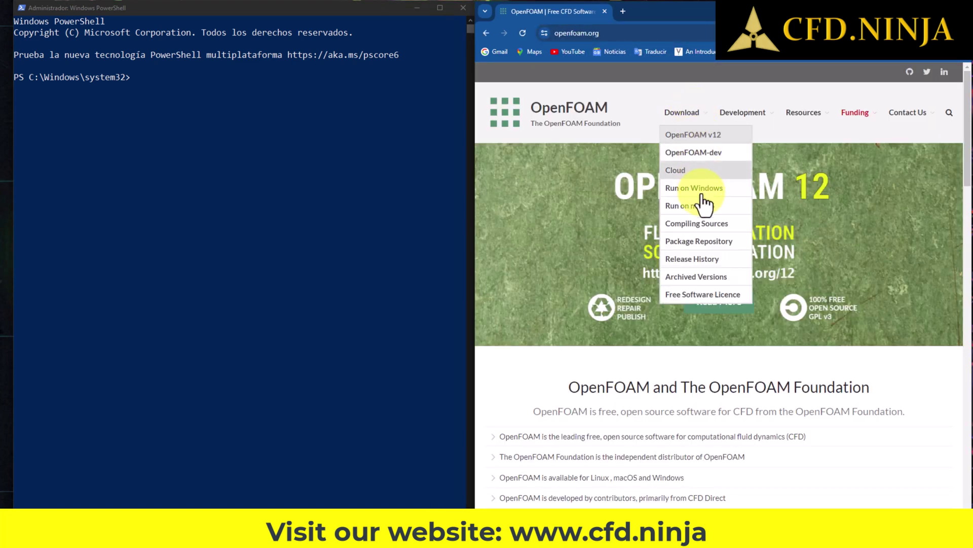
left_click(724, 192)
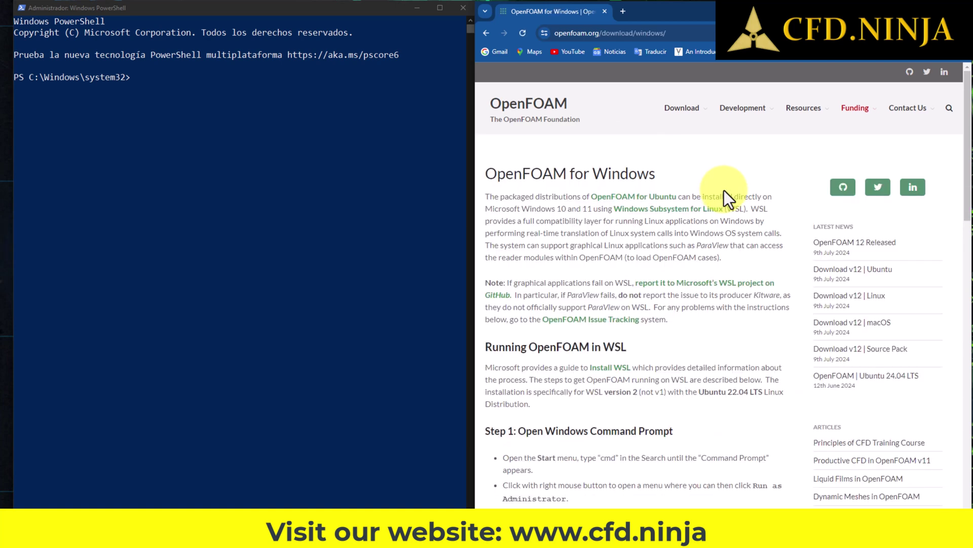
scroll(667, 281, "down", 4)
scroll(666, 275, "down", 2)
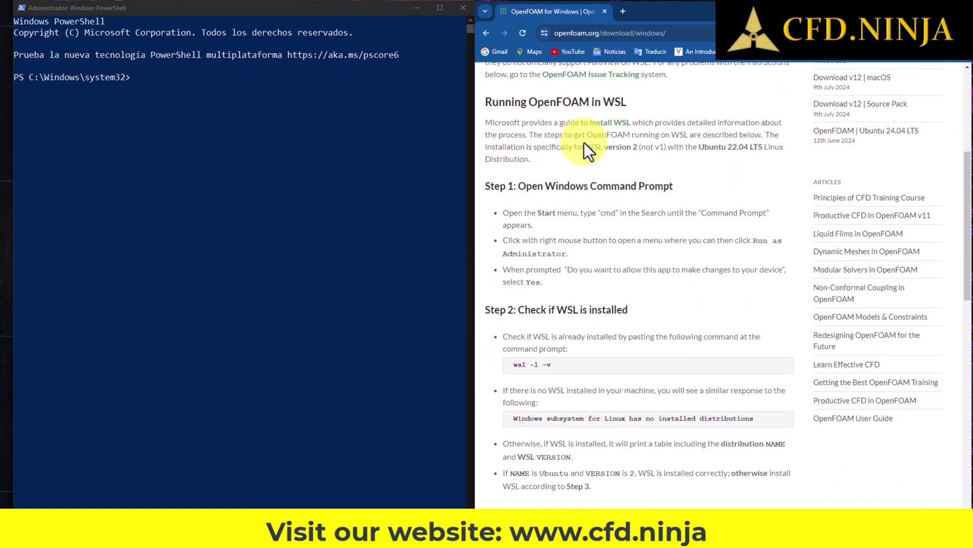
Run wsl -l -v in PowerShell, which reports the missing WSL optional component
left_click(135, 79)
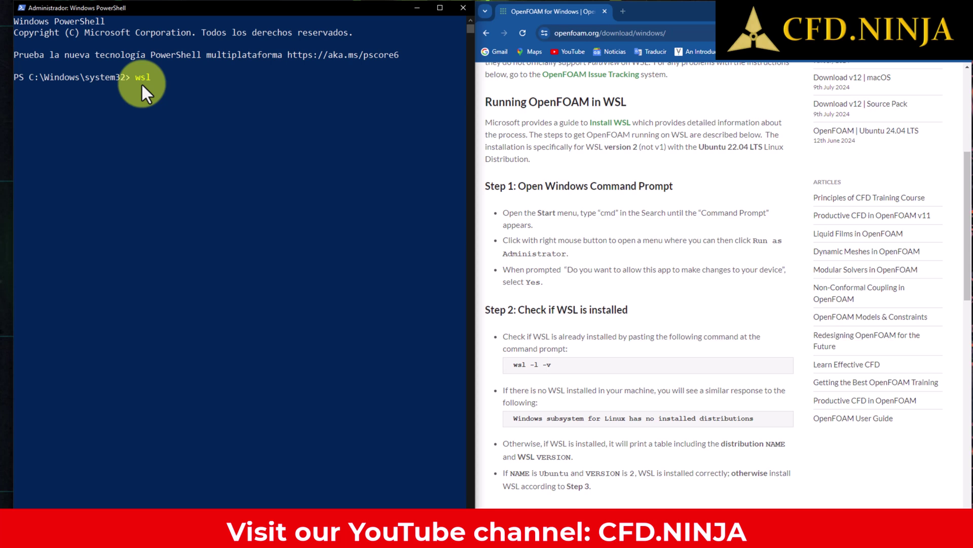
type("wsl -l -v")
key("Return")
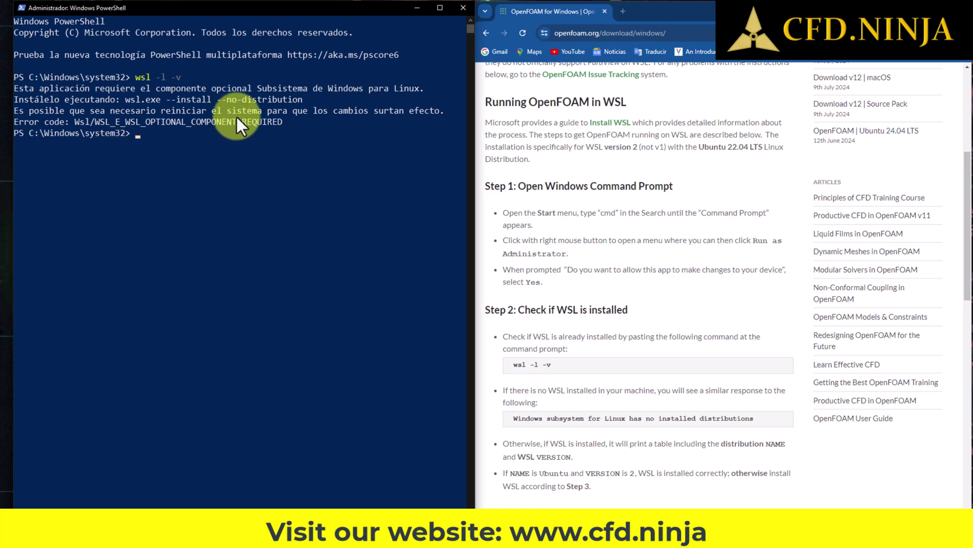
scroll(589, 304, "down", 6)
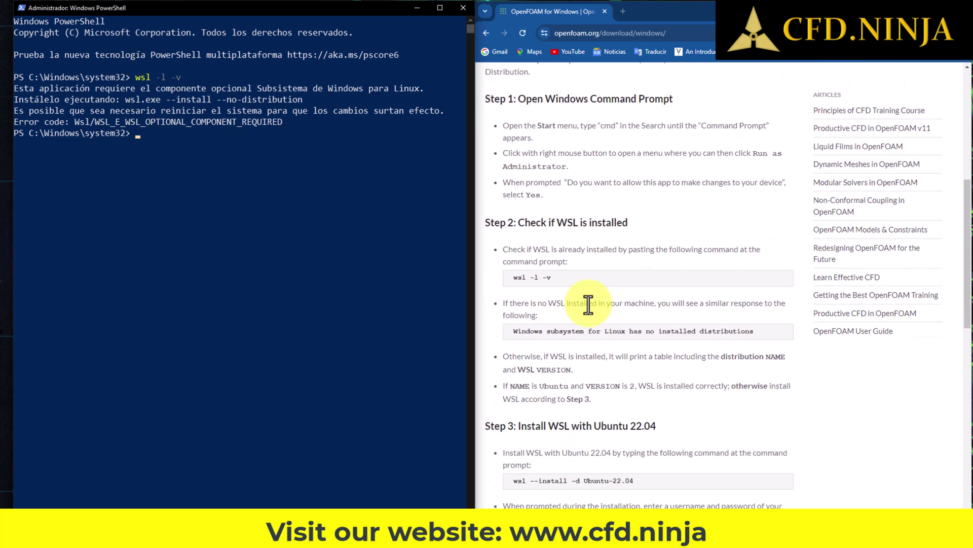
scroll(588, 311, "down", 1)
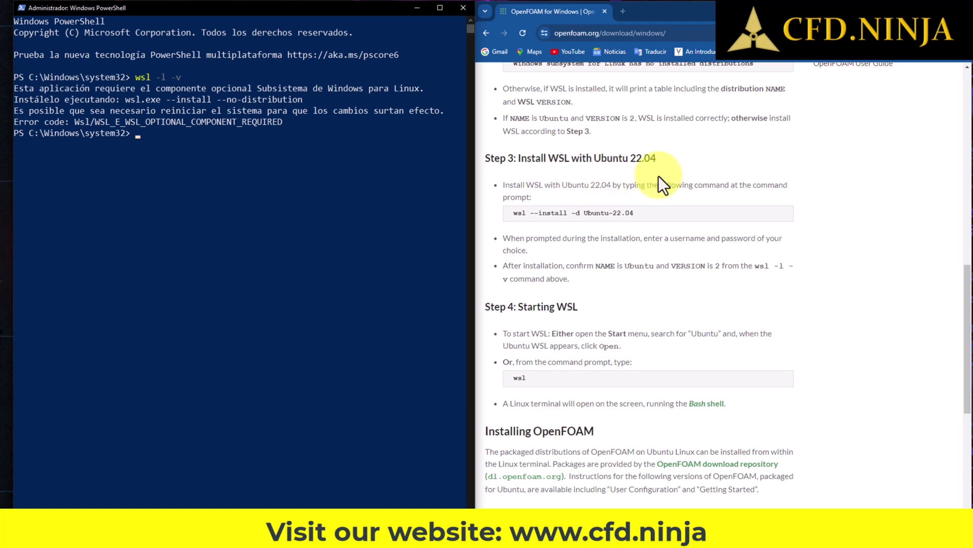
scroll(592, 144, "down", 1)
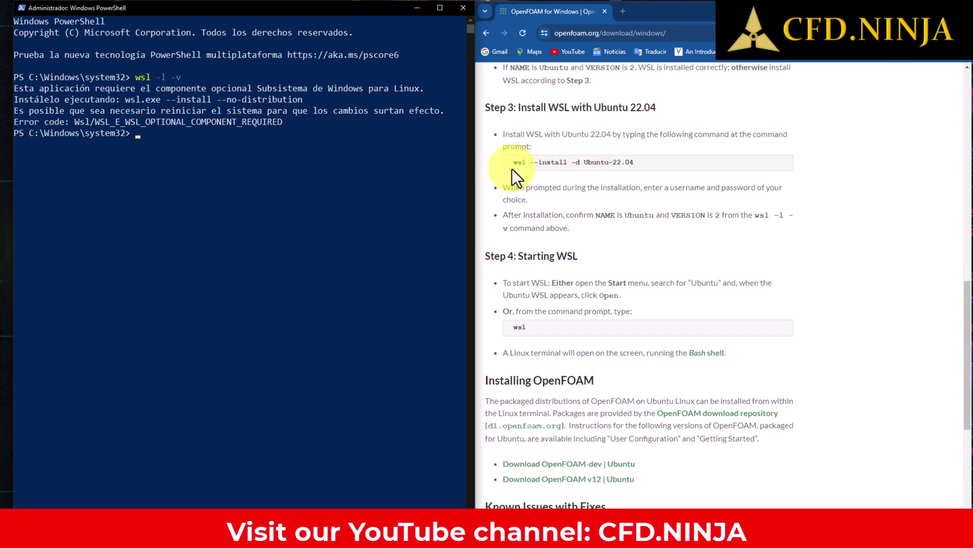
Copy 'wsl --install -d Ubuntu-22.04' from the web page and run it in PowerShell
left_click_drag(513, 162, 637, 162)
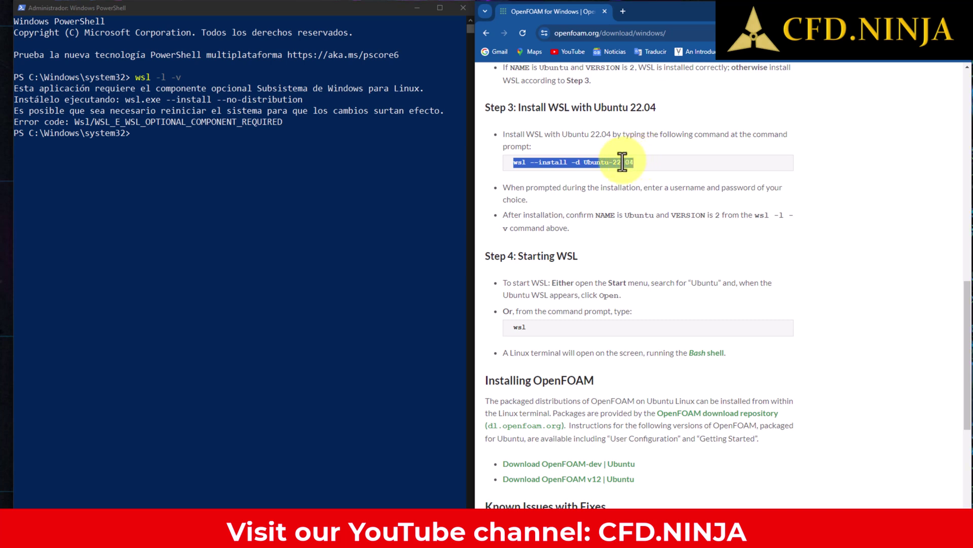
right_click(623, 161)
left_click(650, 172)
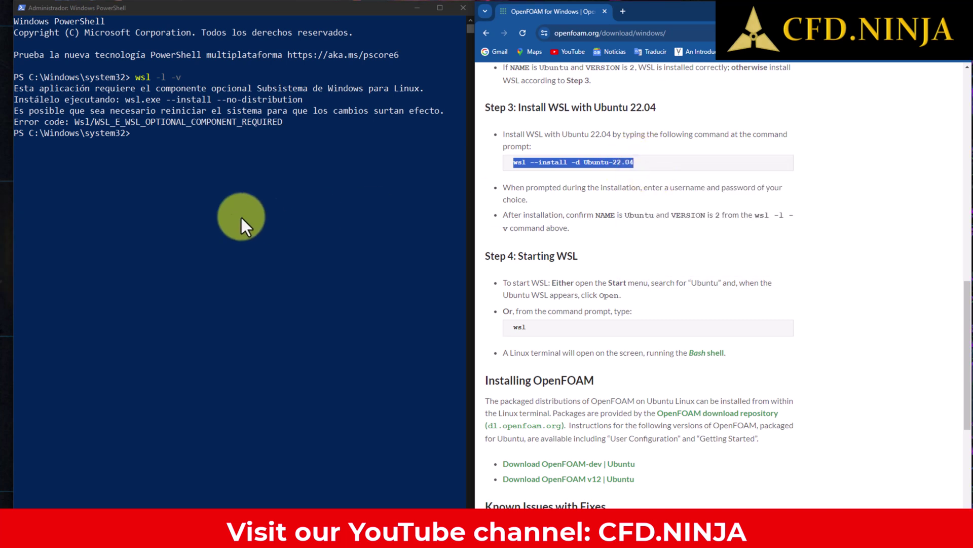
left_click(137, 133)
right_click(138, 133)
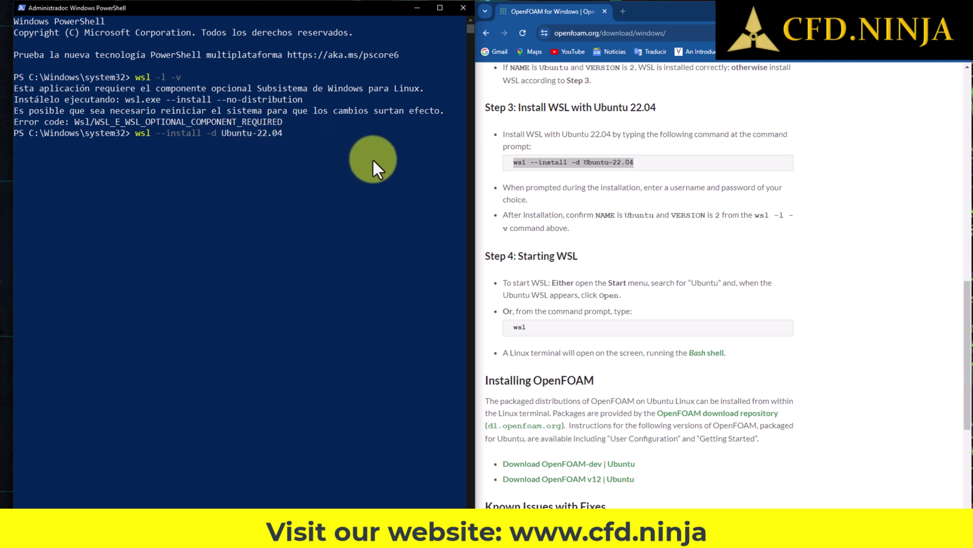
key("Return")
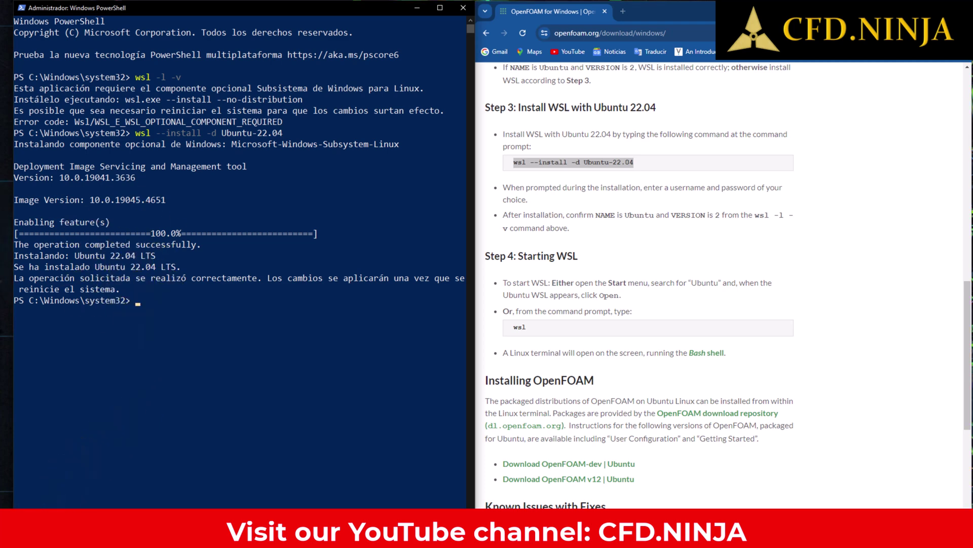
left_click(16, 532)
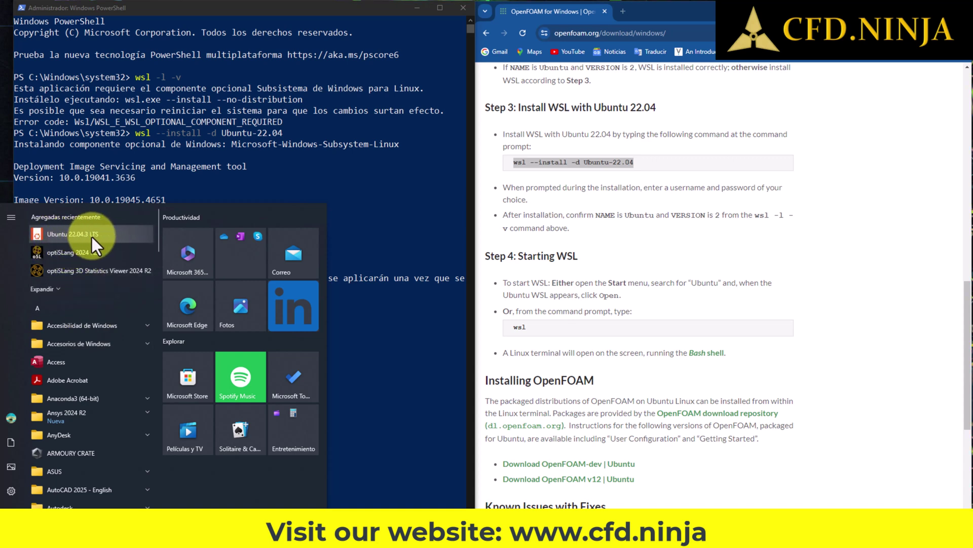
Launch Ubuntu 22.04.3 LTS, close its blank window, and restart the computer
left_click(92, 238)
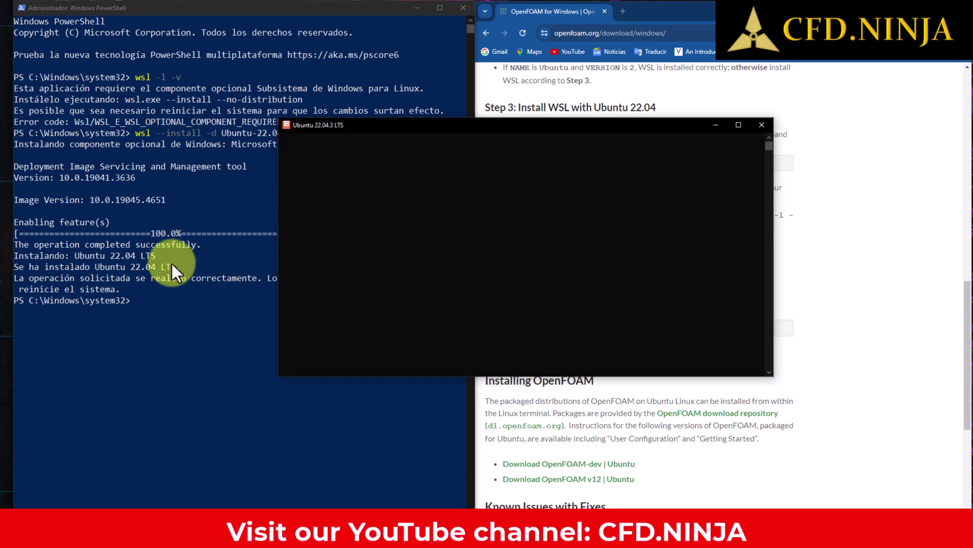
left_click(762, 125)
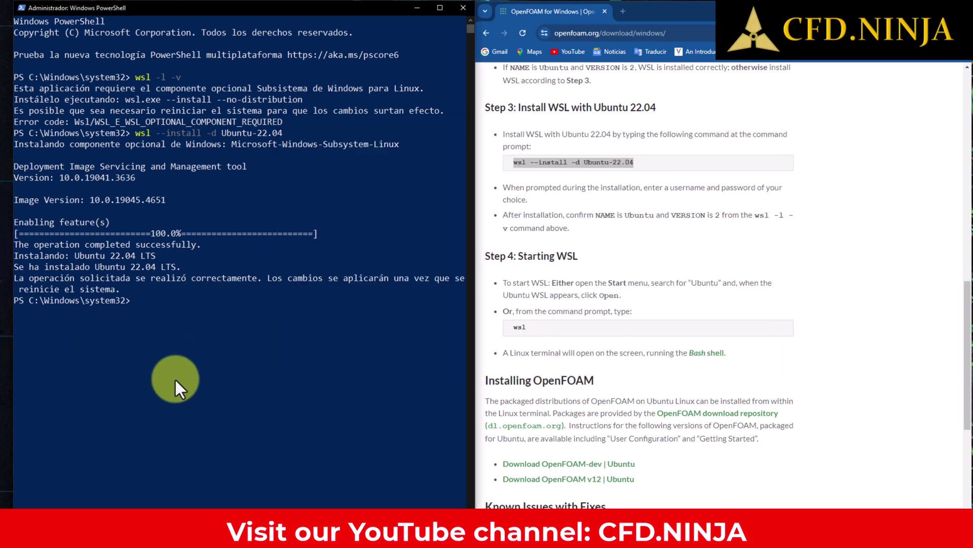
left_click(16, 535)
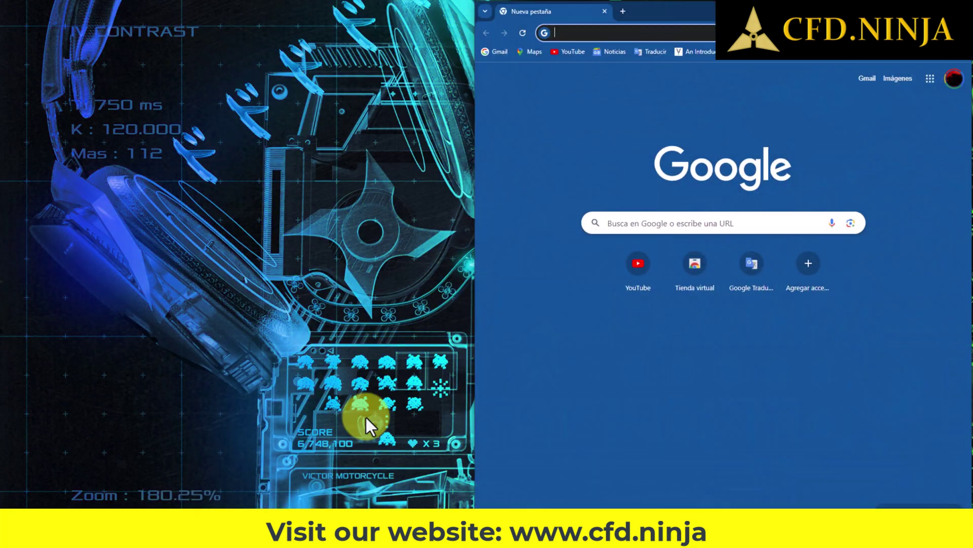
Reopen openfoam.org's Run on Windows page and scroll to Step 4: Starting WSL
left_click(640, 32)
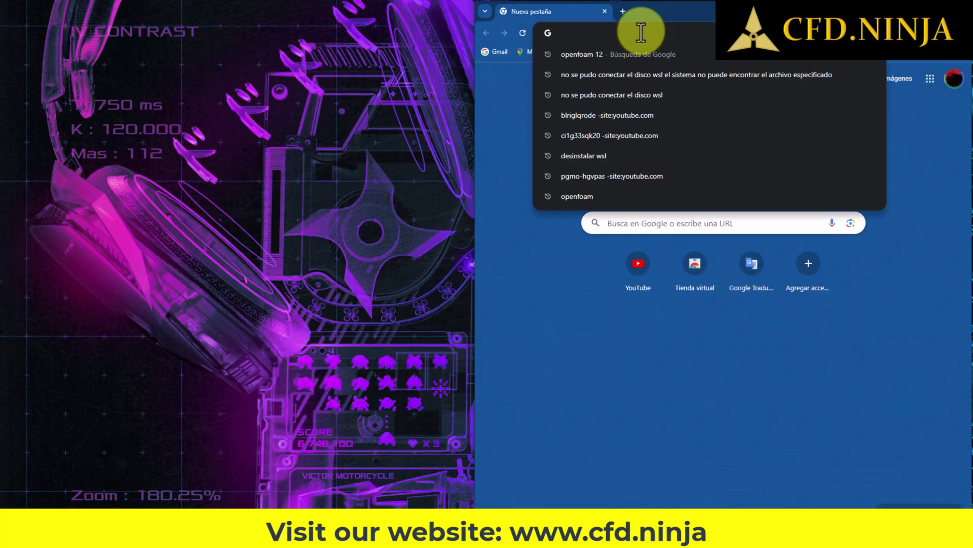
type("openfoam.org")
key("Return")
mouse_move(680, 112)
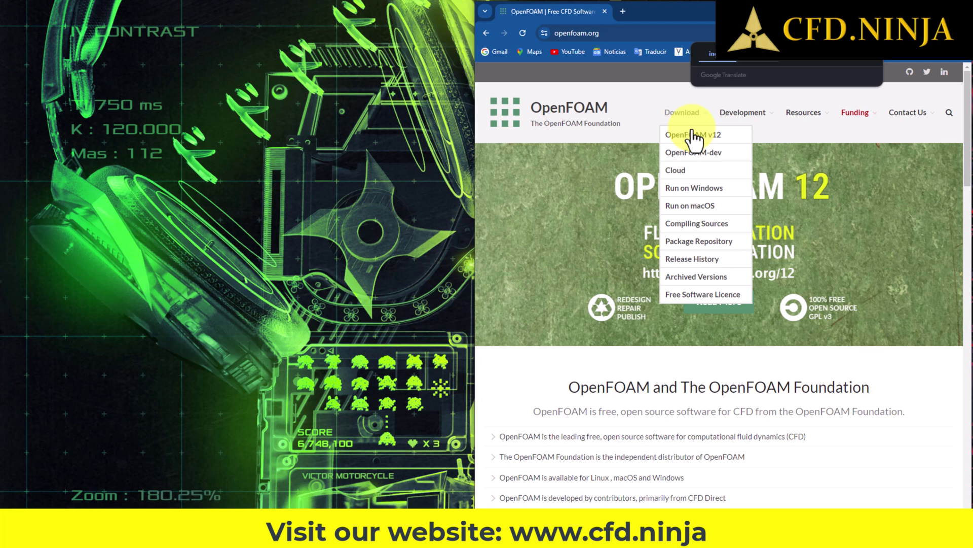
left_click(699, 195)
scroll(700, 278, "down", 15)
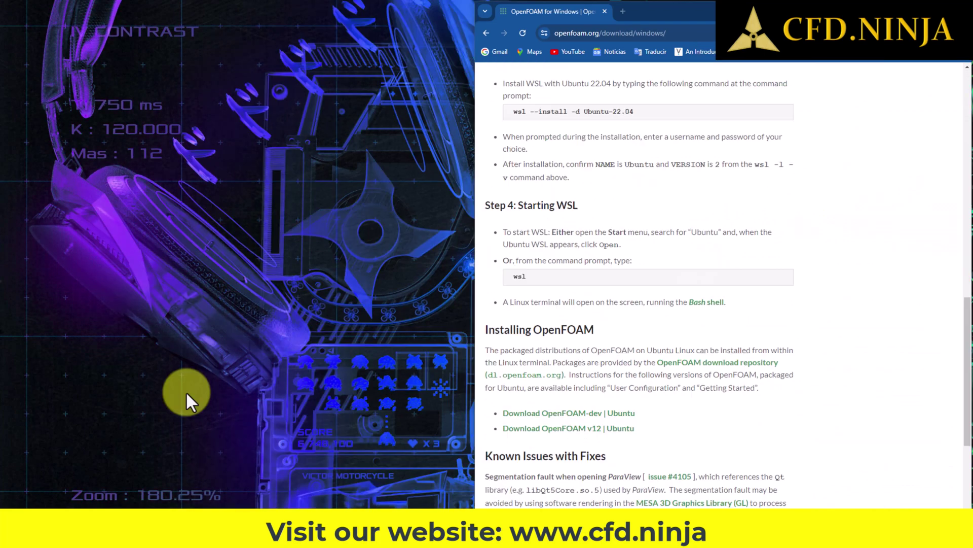
left_click(11, 527)
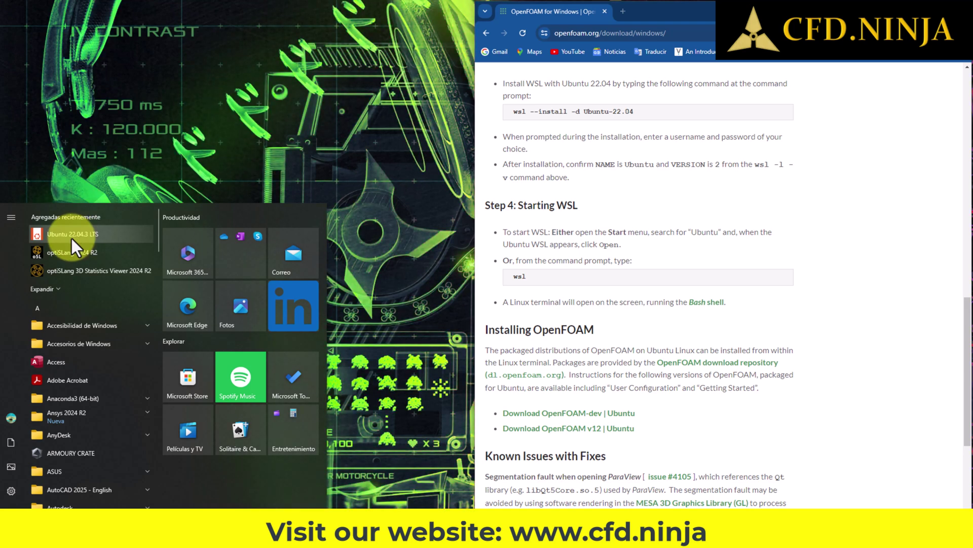
Launch Ubuntu 22.04.3 LTS, dock its terminal left, and create the UNIX username and password
left_click(72, 236)
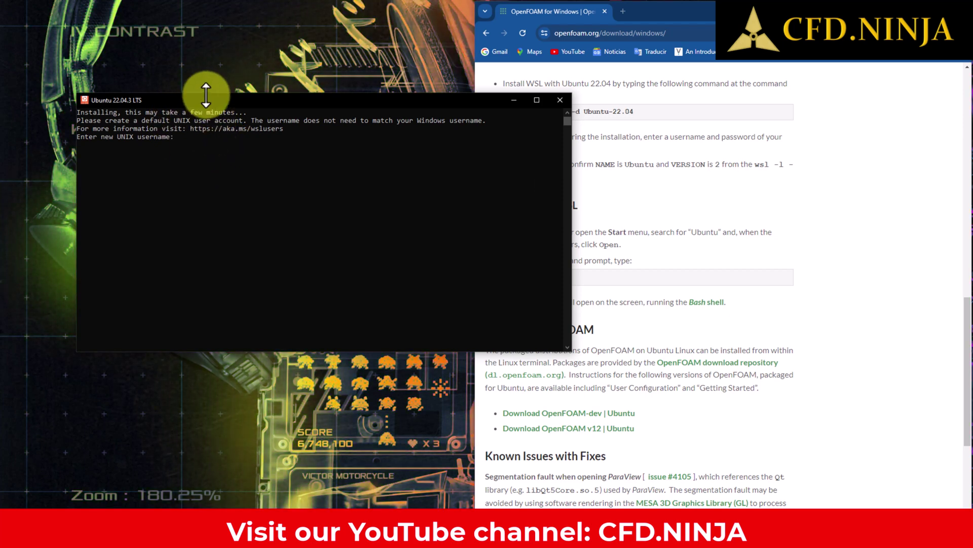
left_click_drag(218, 97, 150, 1)
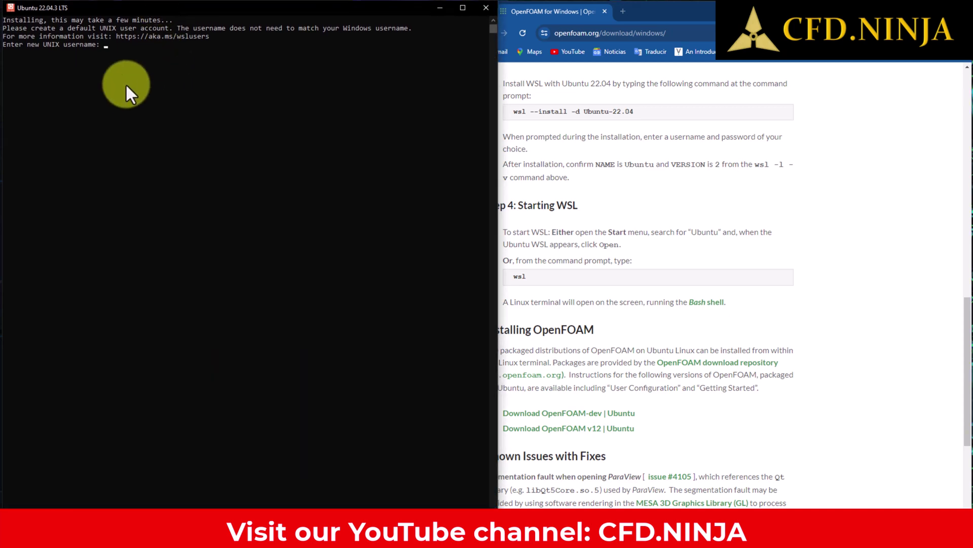
scroll(125, 84, "up", 4, "ctrl")
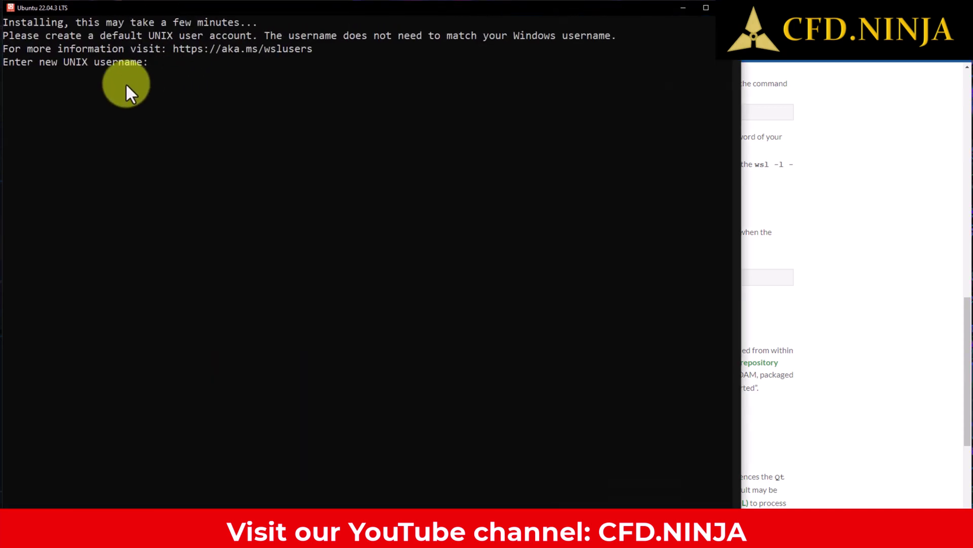
left_click_drag(741, 176, 469, 201)
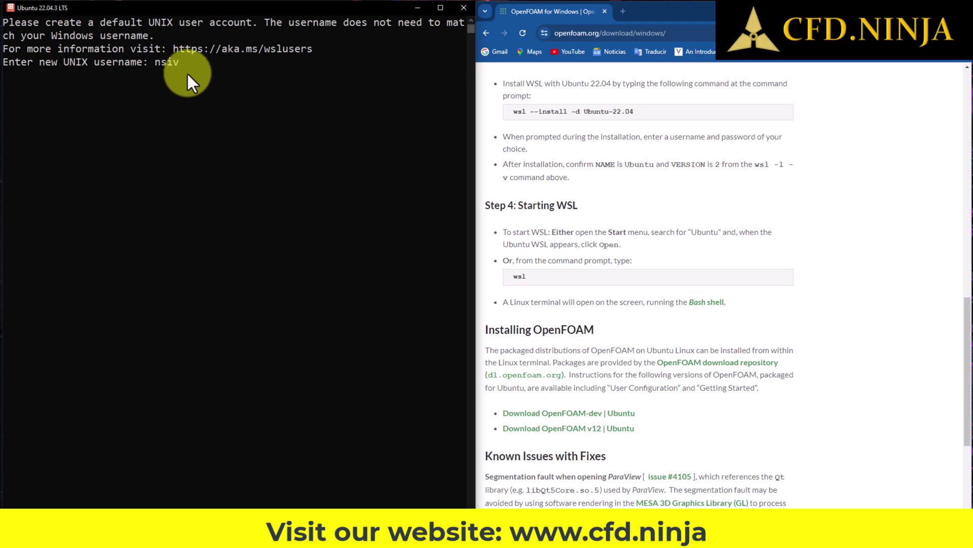
key("Return")
key("Return")
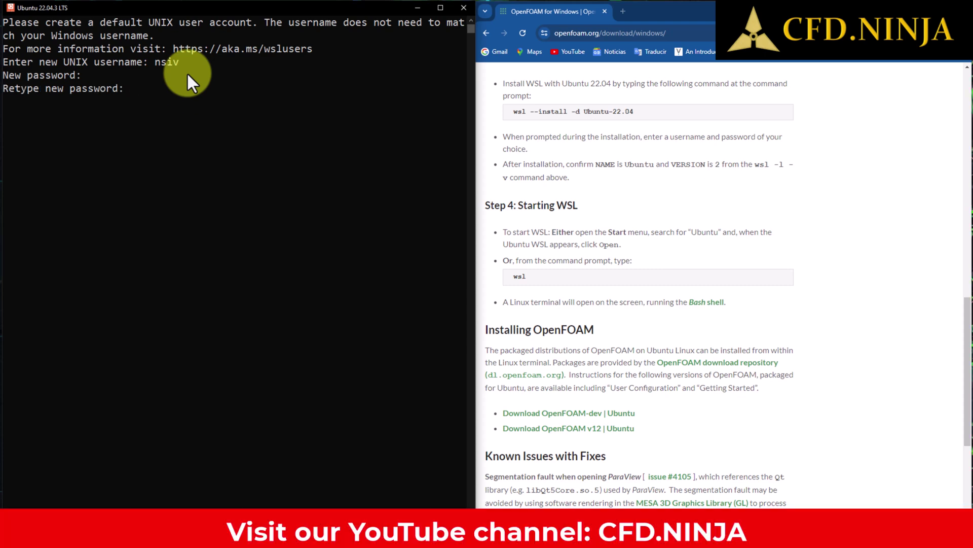
key("Return")
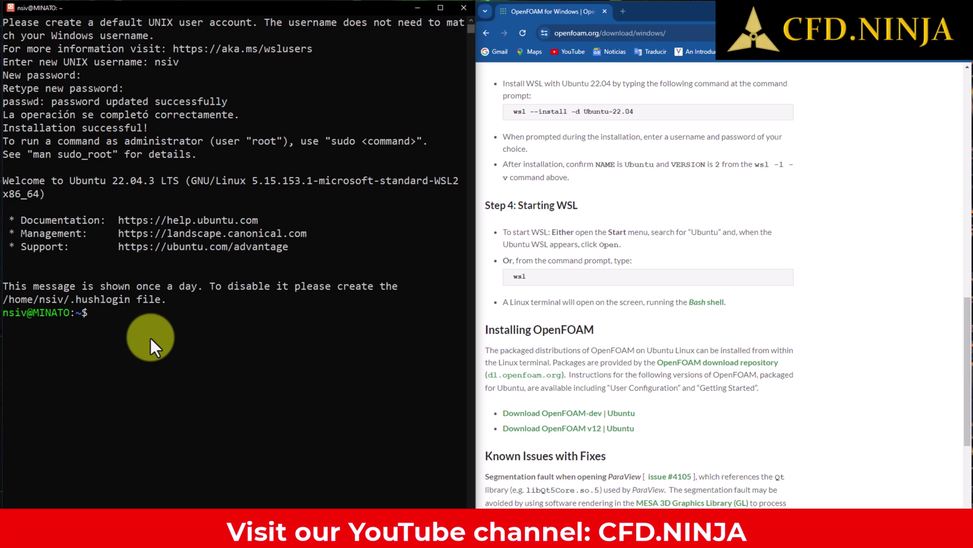
Open the 'Download OpenFOAM v12 | Ubuntu' page and scroll to its Installation section
left_click(697, 345)
scroll(635, 261, "down", 2)
scroll(634, 261, "down", 1)
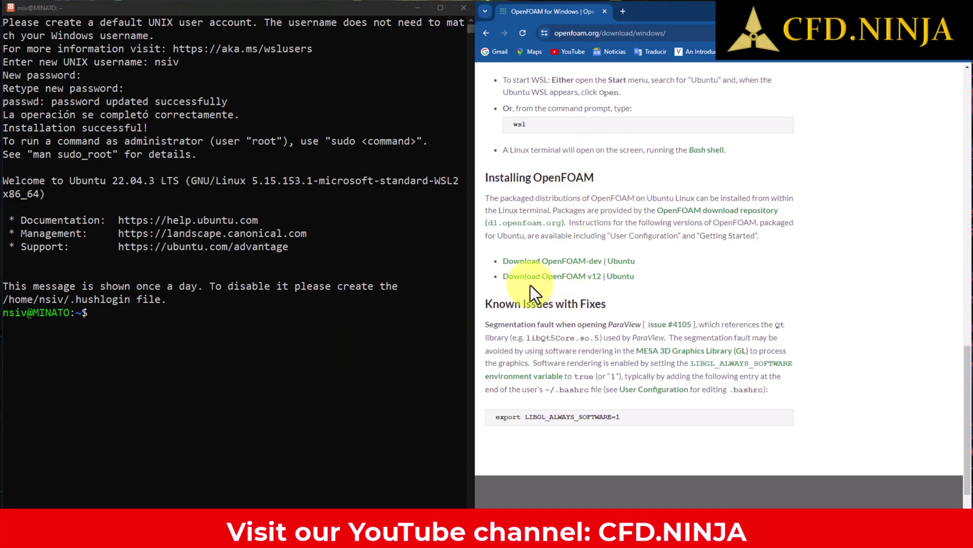
left_click(600, 277)
scroll(626, 245, "down", 1)
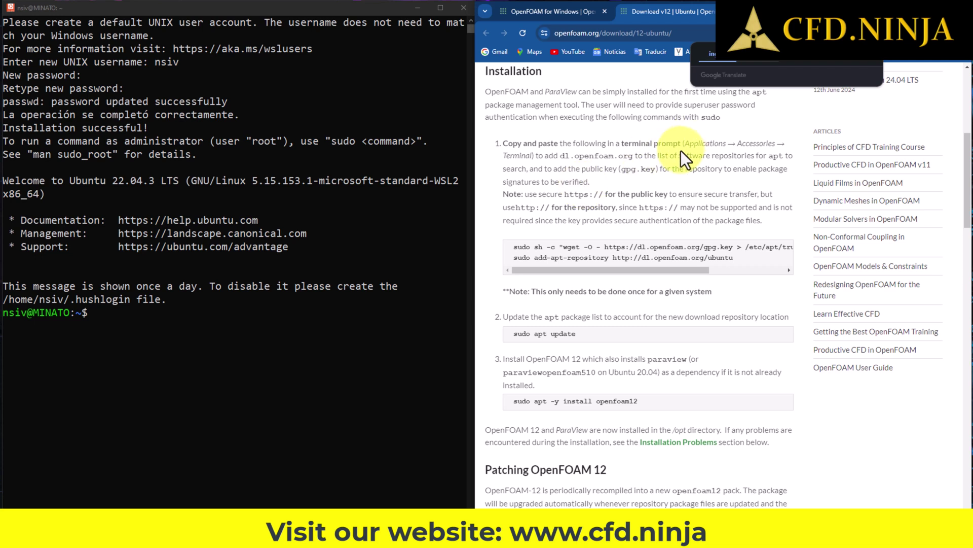
scroll(681, 150, "down", 1)
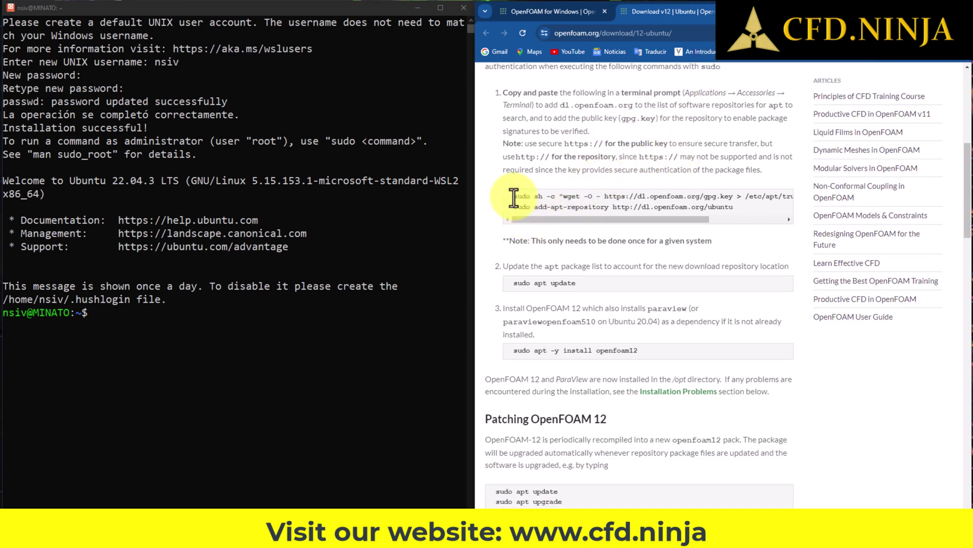
Copy the first installation line, the sudo sh -c wget gpg.key command, for the terminal
left_click_drag(515, 199, 786, 196)
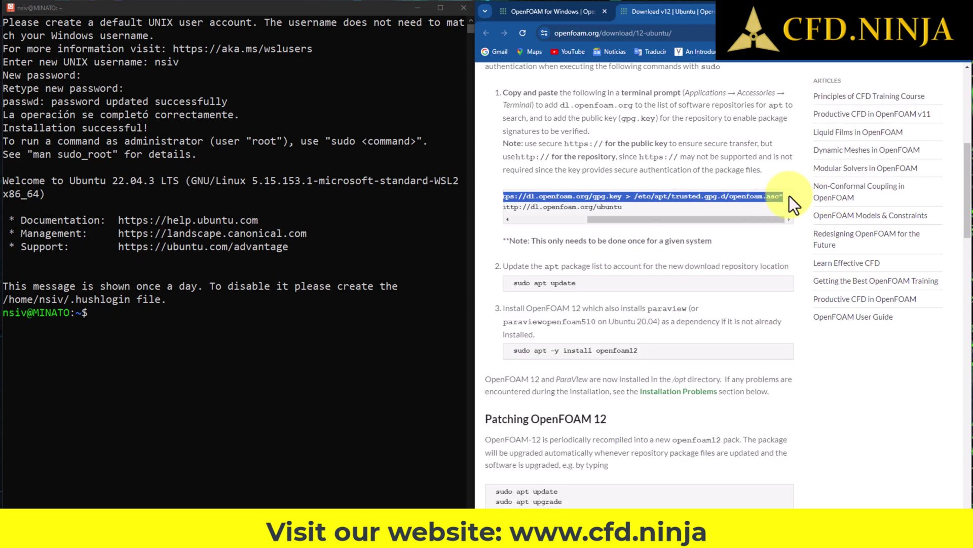
right_click(789, 196)
left_click(796, 211)
left_click(112, 321)
Add the OpenFOAM signing key with the wget command, entering the sudo password, then run add-apt-repository
right_click(103, 315)
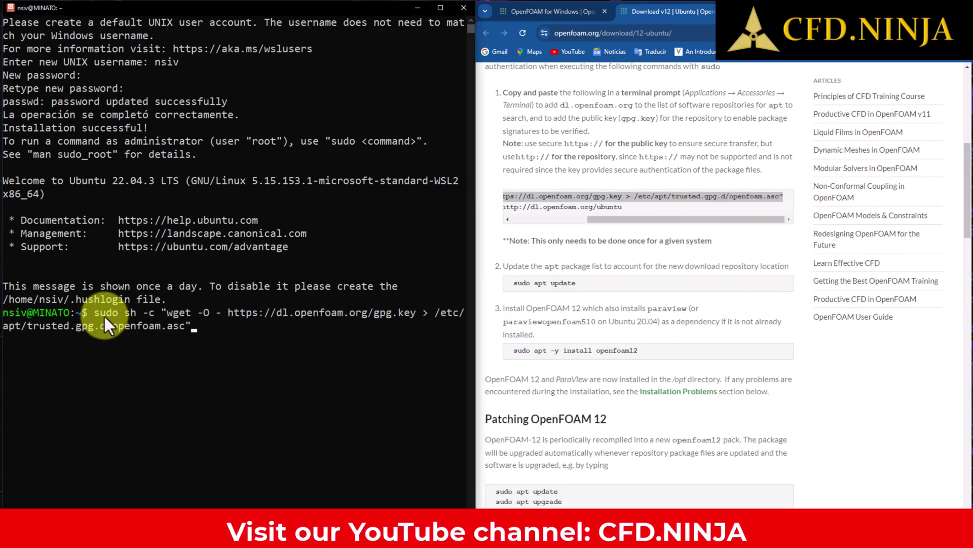
key("Return")
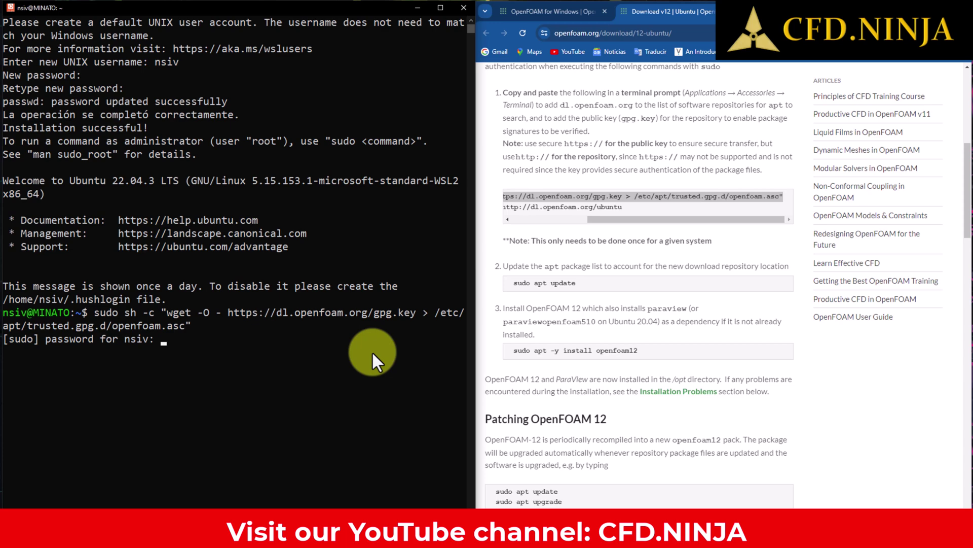
key("Return")
left_click_drag(611, 221, 734, 207)
key("ctrl+c")
right_click(379, 376)
key("Return")
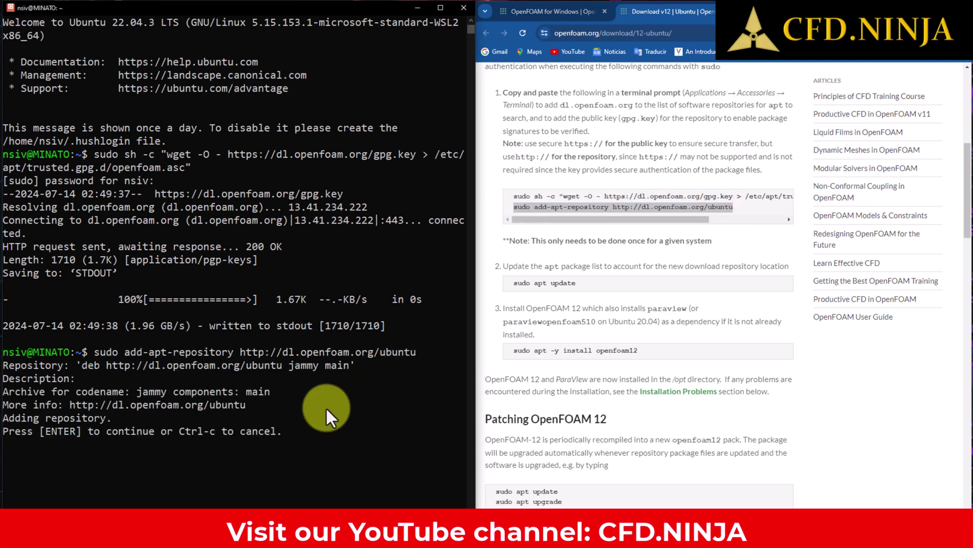
key("Return")
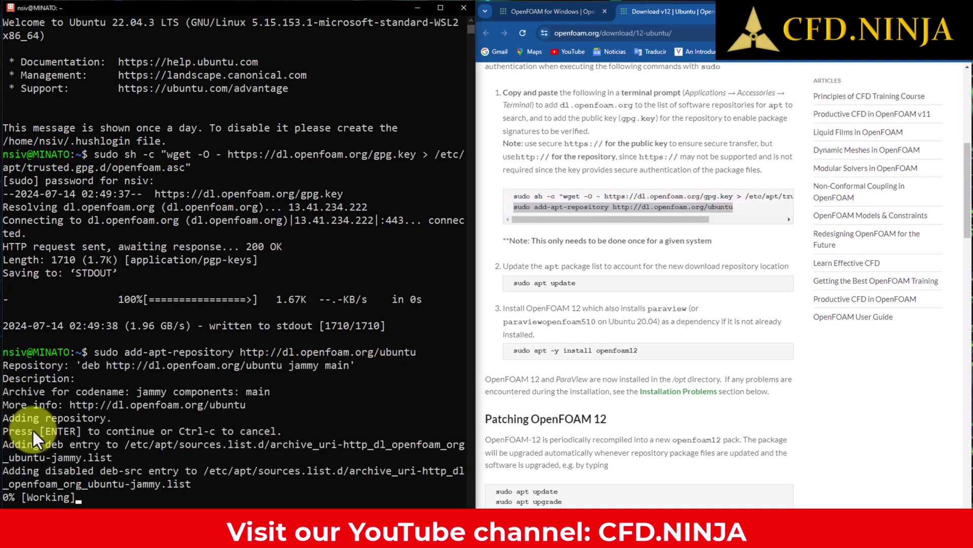
Refresh the package lists with sudo apt update
left_click_drag(514, 283, 576, 283)
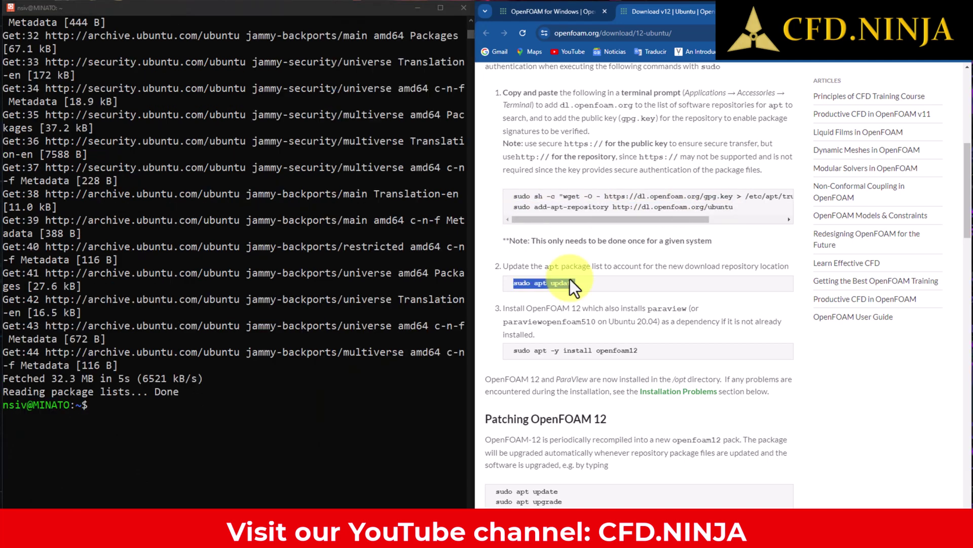
right_click(569, 282)
left_click(601, 288)
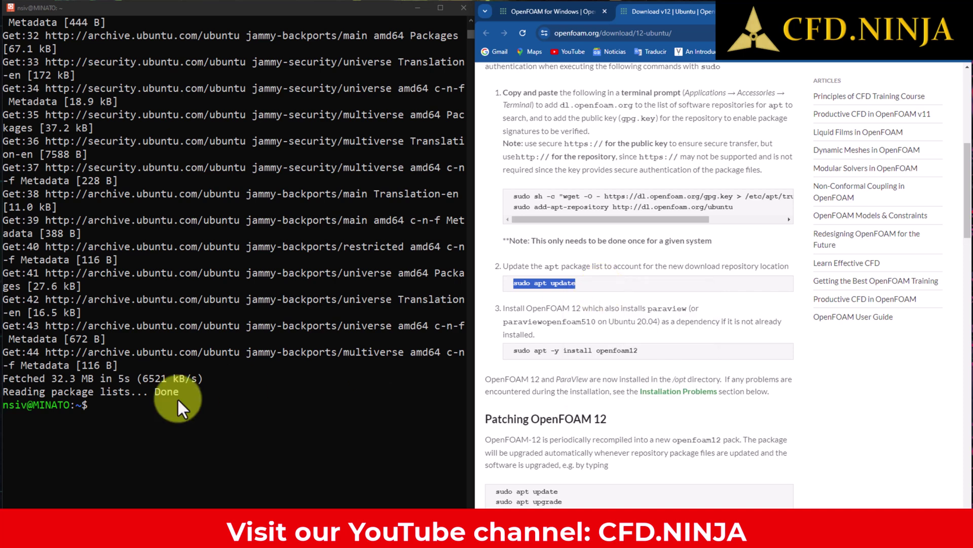
left_click(109, 407)
right_click(110, 407)
key("Return")
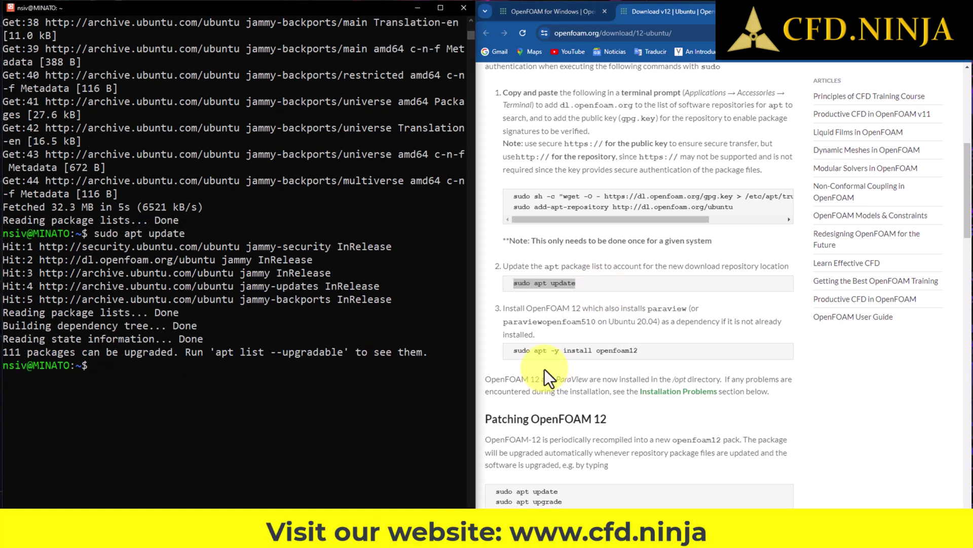
Stage sudo apt -y install openfoam12 at the prompt without running it
left_click(513, 354)
left_click_drag(514, 353, 635, 351)
right_click(634, 350)
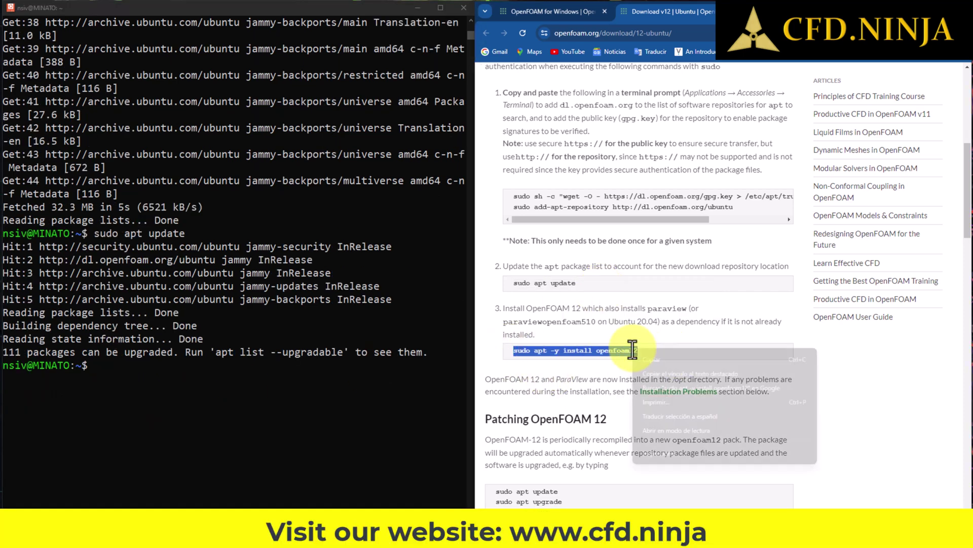
left_click(664, 360)
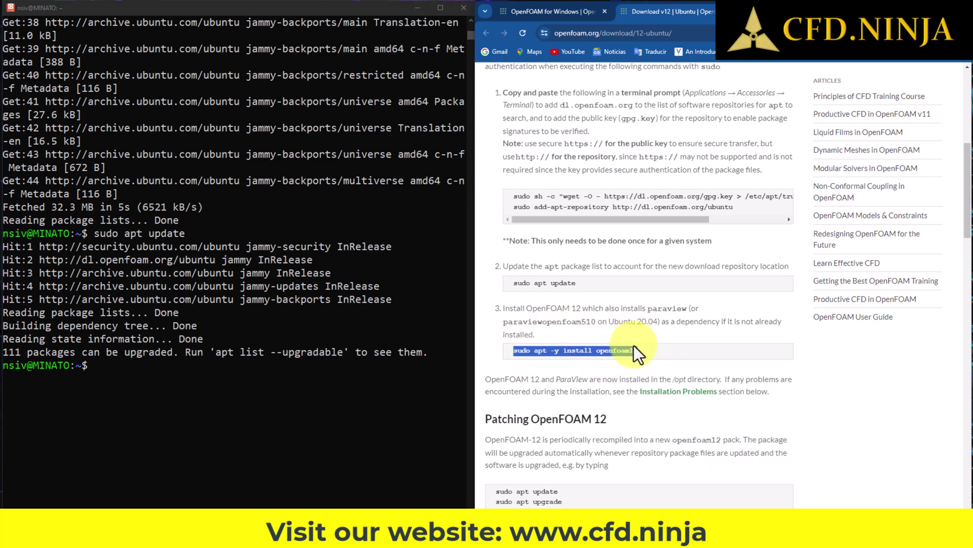
left_click(117, 369)
right_click(117, 369)
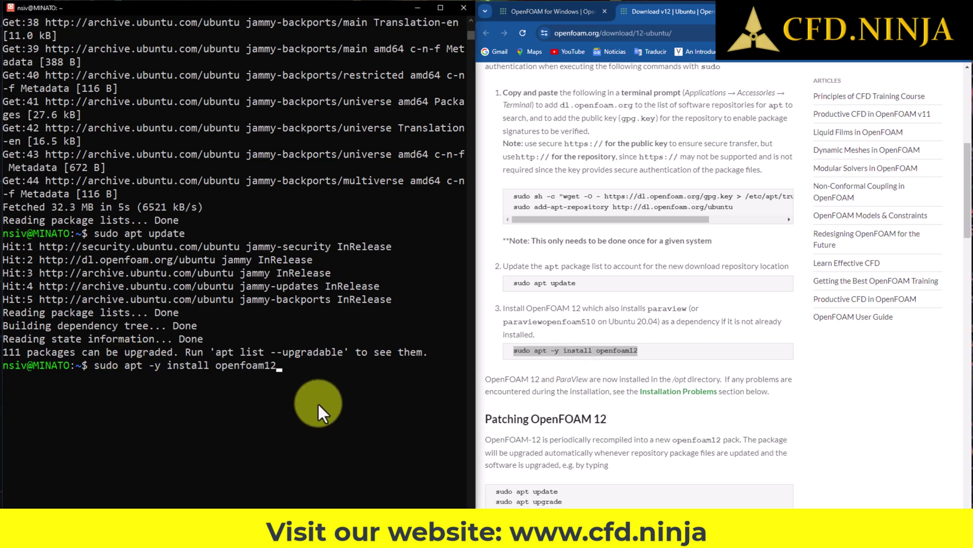
Run sudo apt -y install openfoam12 to completion, then bring up File Explorer
key("Return")
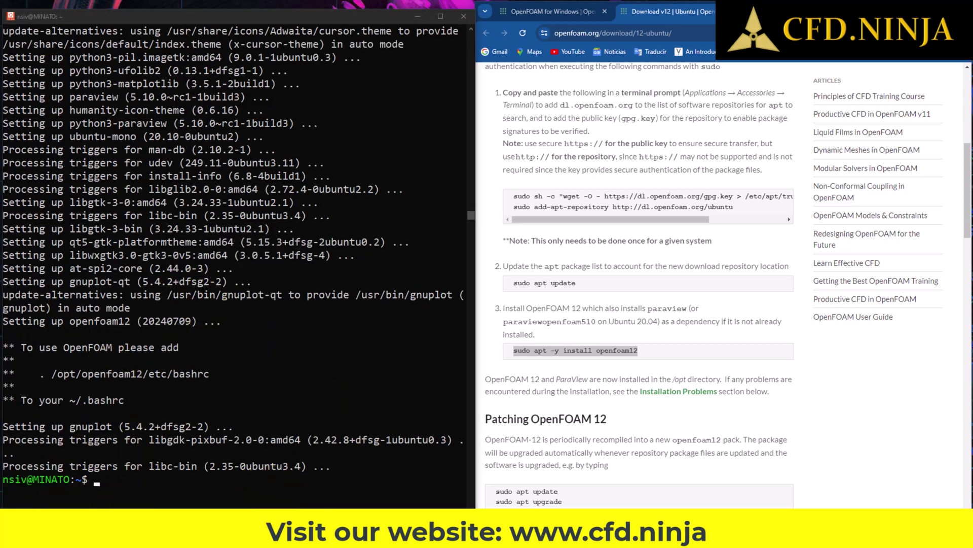
key("super+e")
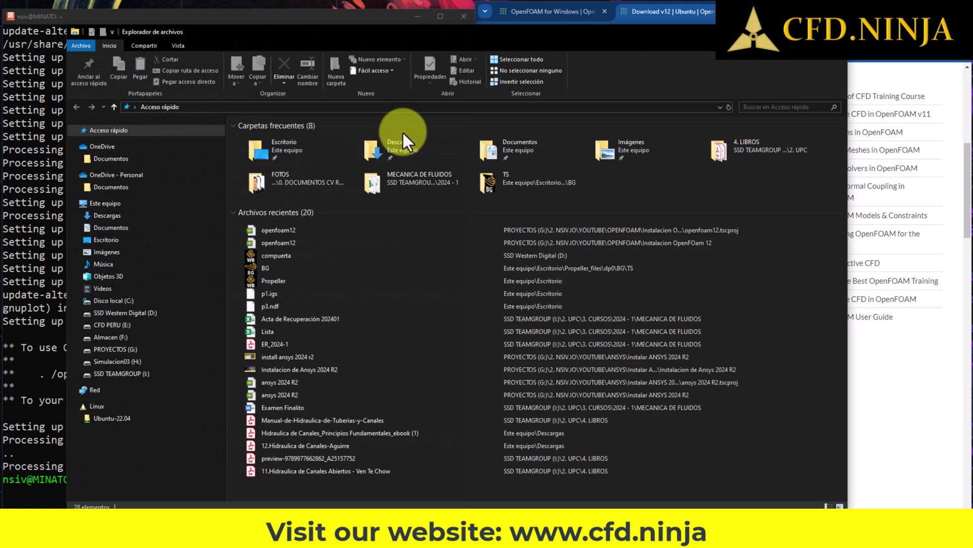
Browse Linux > Ubuntu-22.04 > opt and confirm the openfoam12 folder exists
left_click(109, 418)
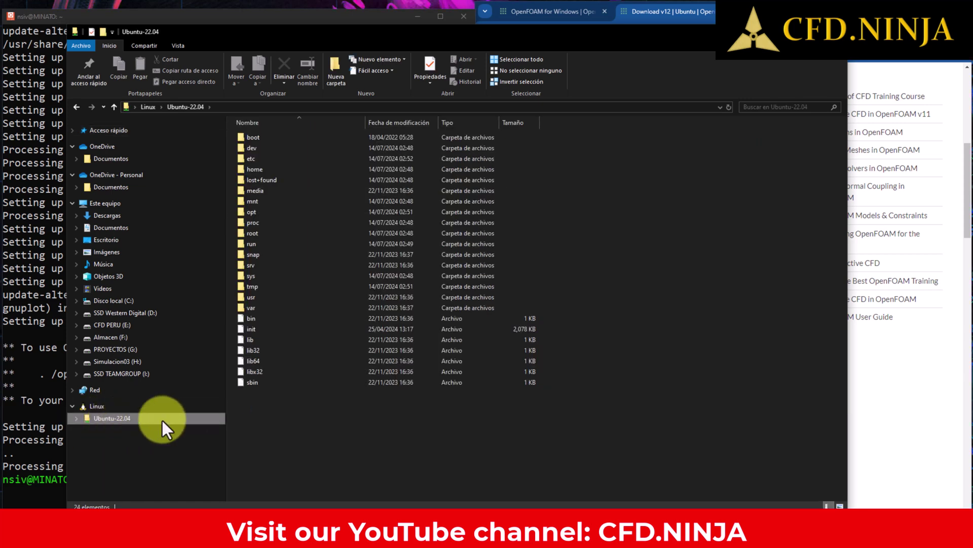
double_click(257, 213)
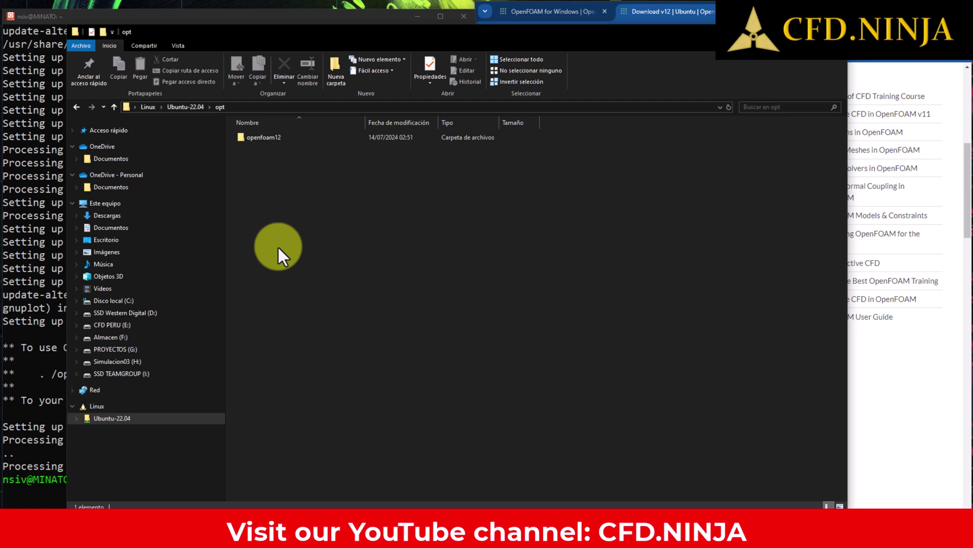
left_click(265, 138)
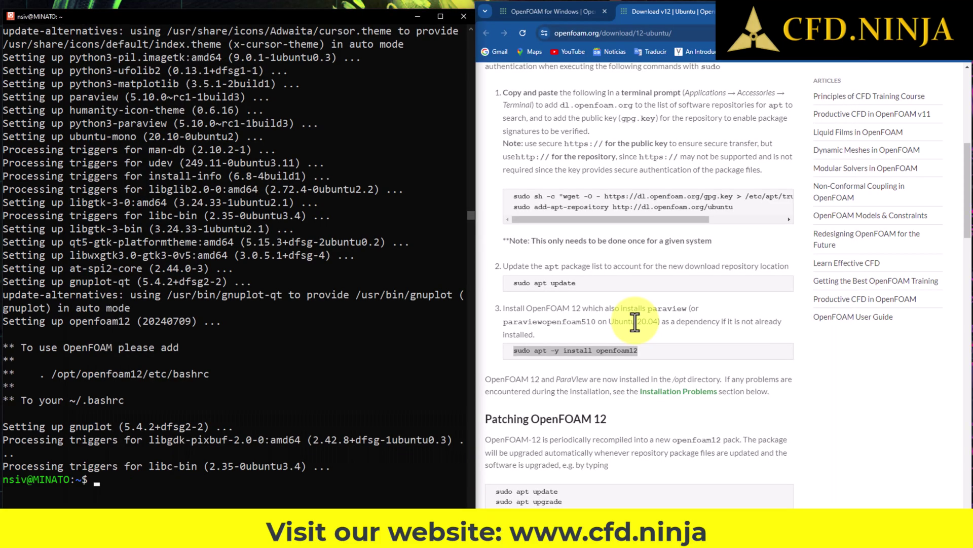
scroll(634, 321, "down", 5)
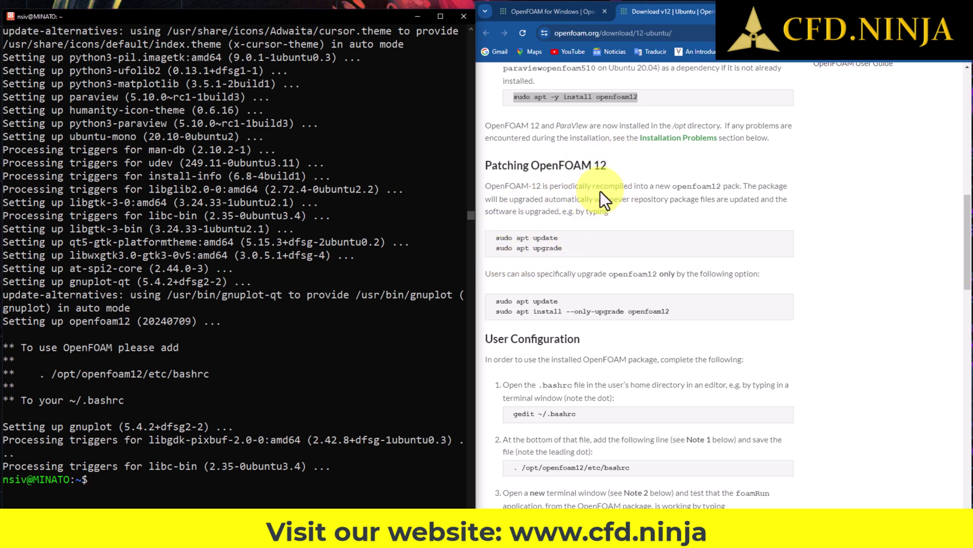
Run gedit ~/.bashrc from the instructions page, which fails because gedit is missing
scroll(598, 233, "down", 2)
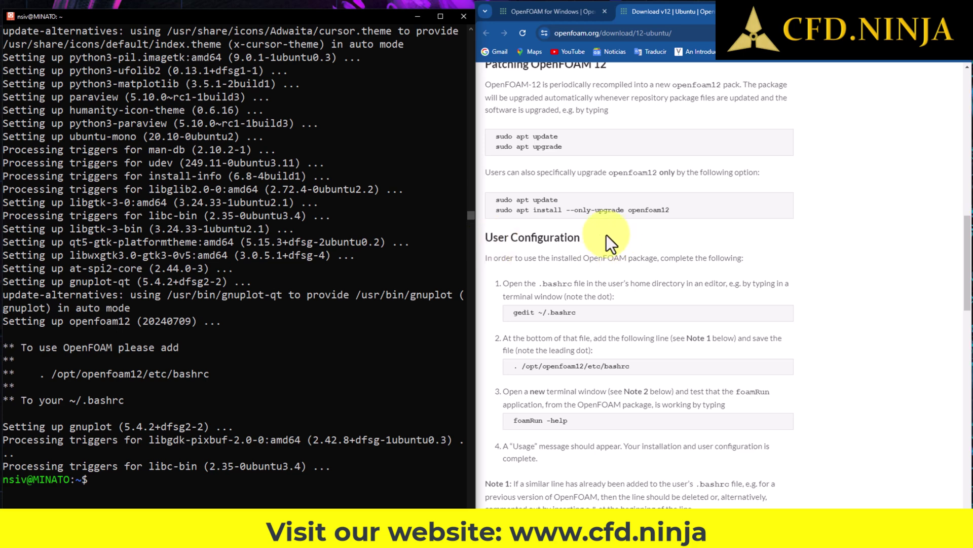
left_click_drag(513, 312, 564, 318)
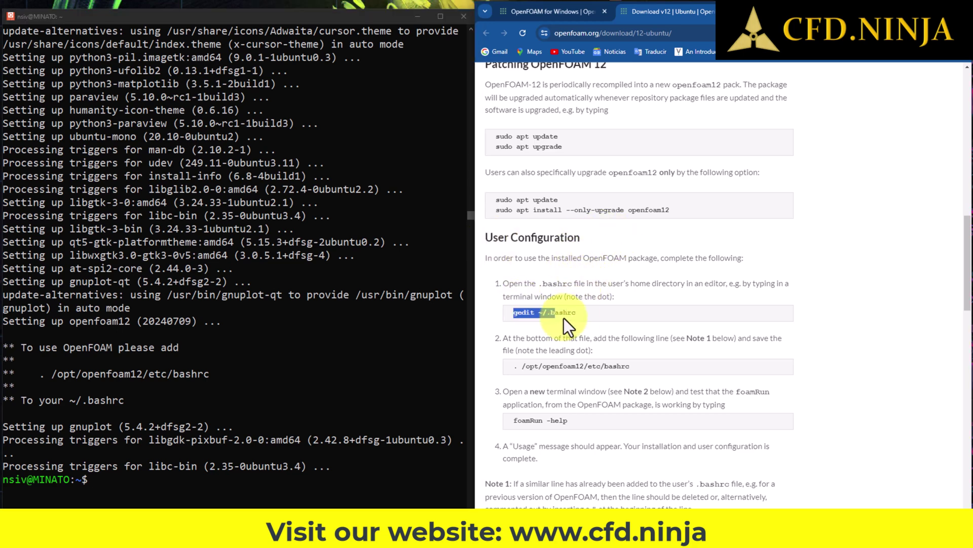
right_click(562, 311)
left_click(591, 317)
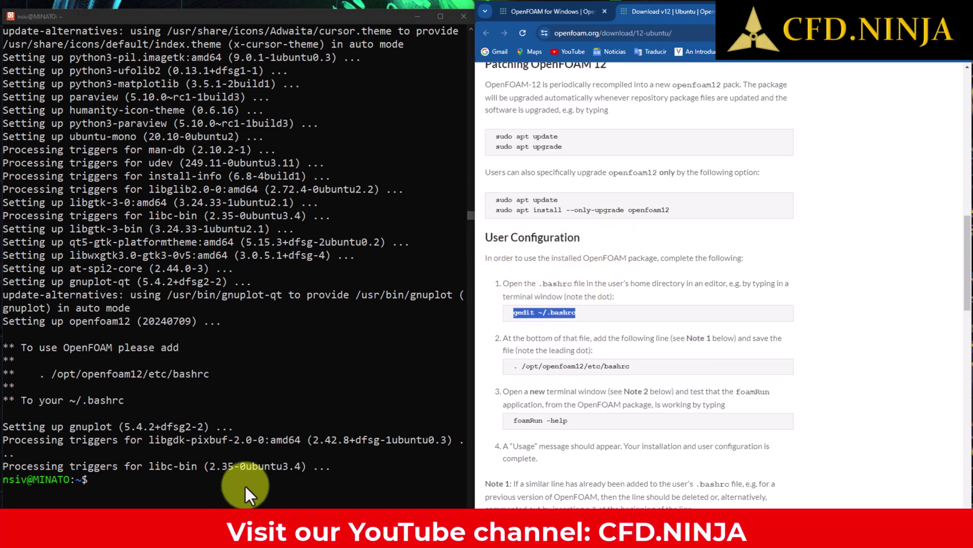
right_click(121, 486)
key("Return")
scroll(171, 373, "down", 2)
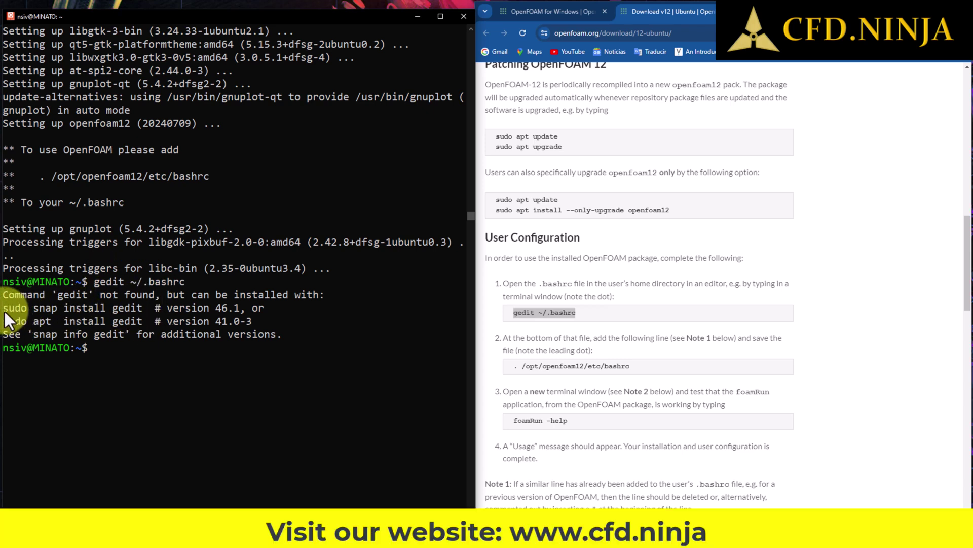
Install the editor with the suggested sudo snap install gedit command
left_click_drag(3, 308, 23, 308)
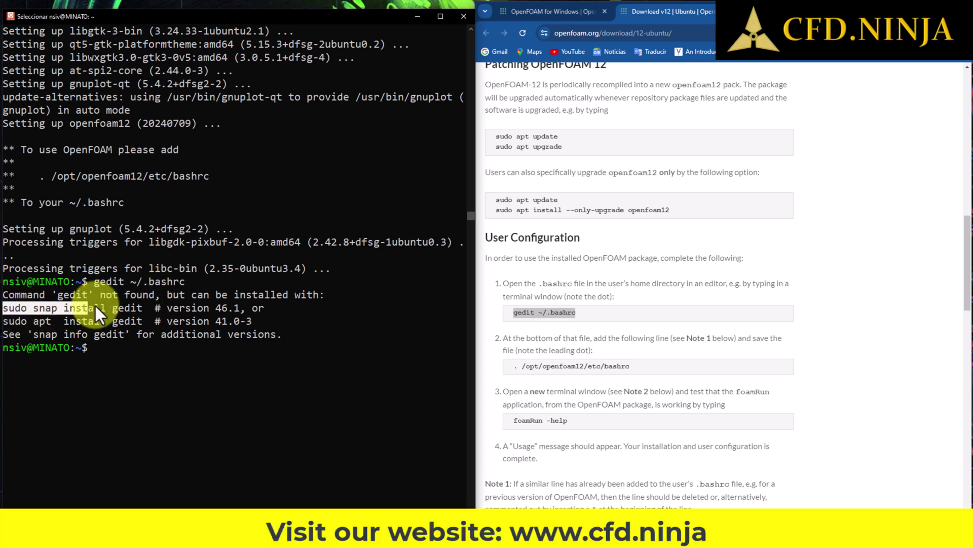
left_click_drag(94, 304, 135, 303)
right_click(135, 303)
right_click(135, 303)
key("Return")
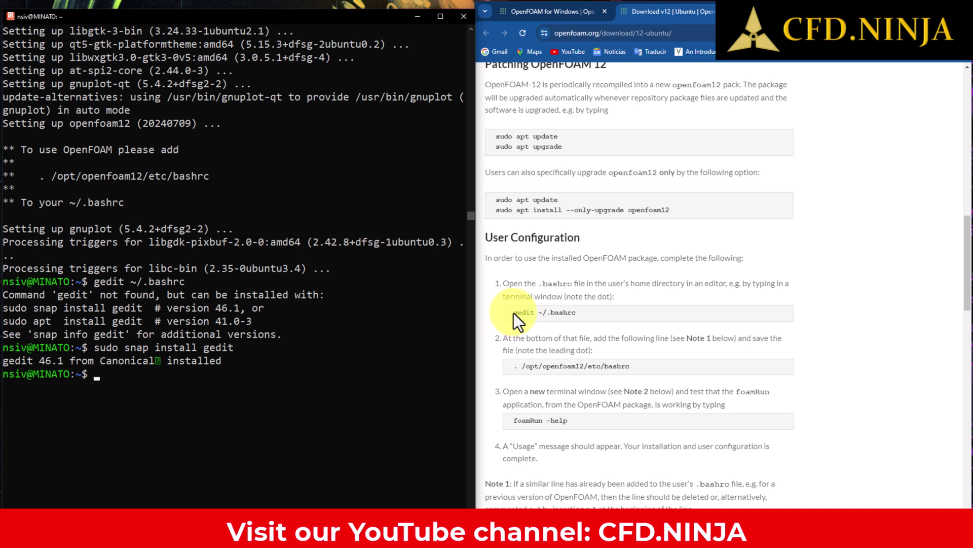
left_click_drag(513, 313, 583, 318)
Open ~/.bashrc in gedit by running gedit ~/.bashrc in the terminal
right_click(569, 312)
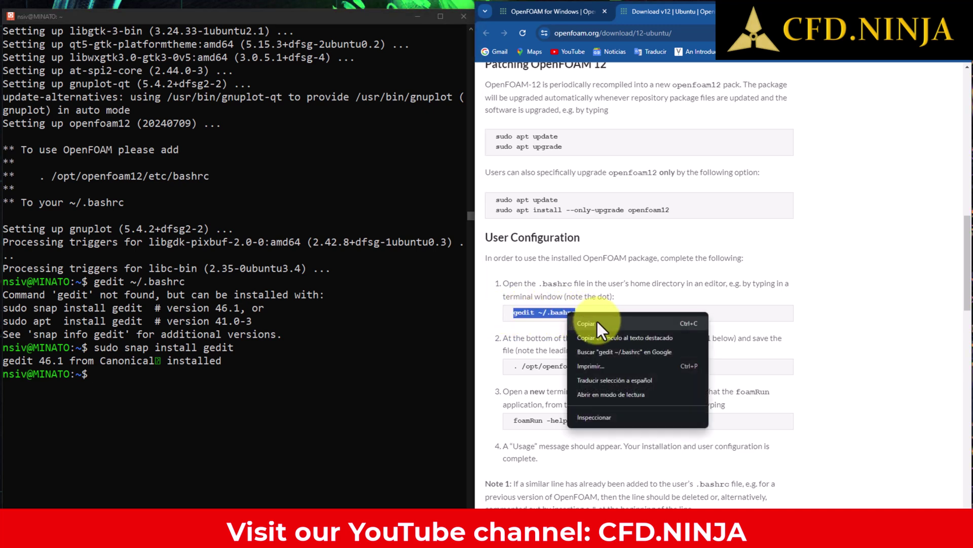
left_click(596, 320)
left_click(104, 376)
right_click(104, 377)
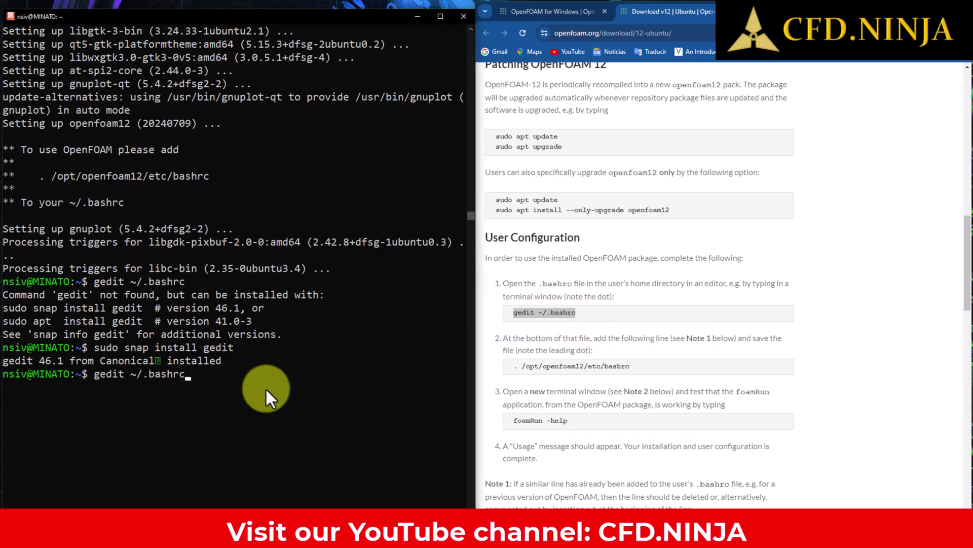
key("Return")
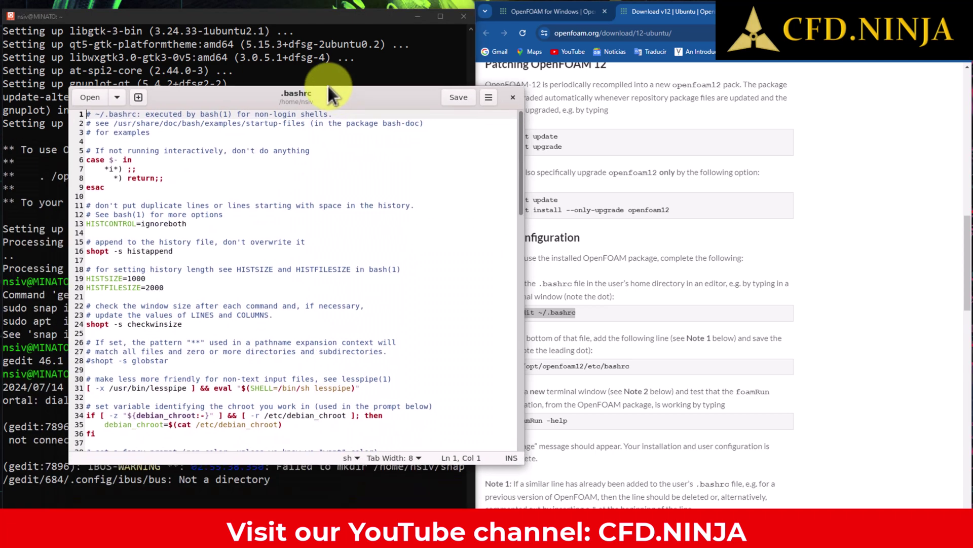
left_click_drag(326, 83, 289, 72)
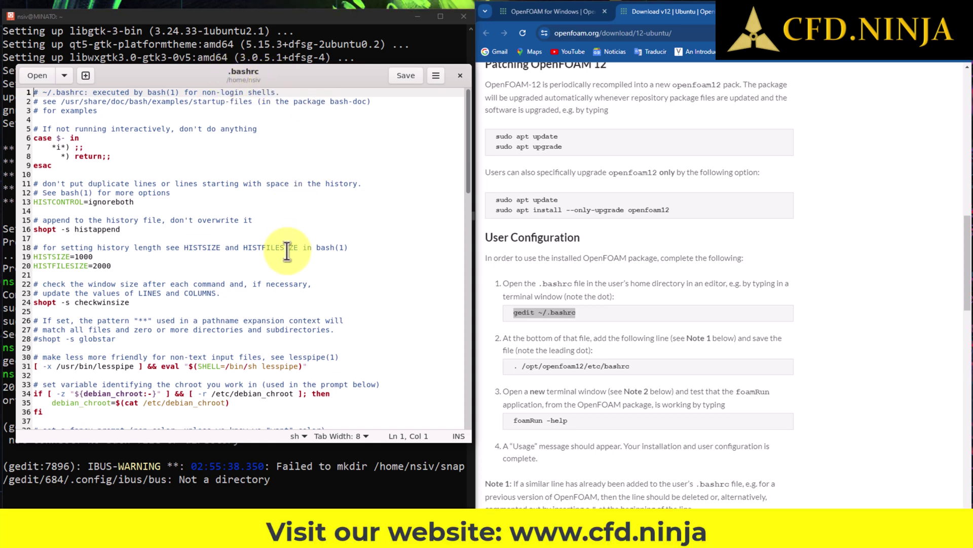
scroll(253, 225, "down", 7)
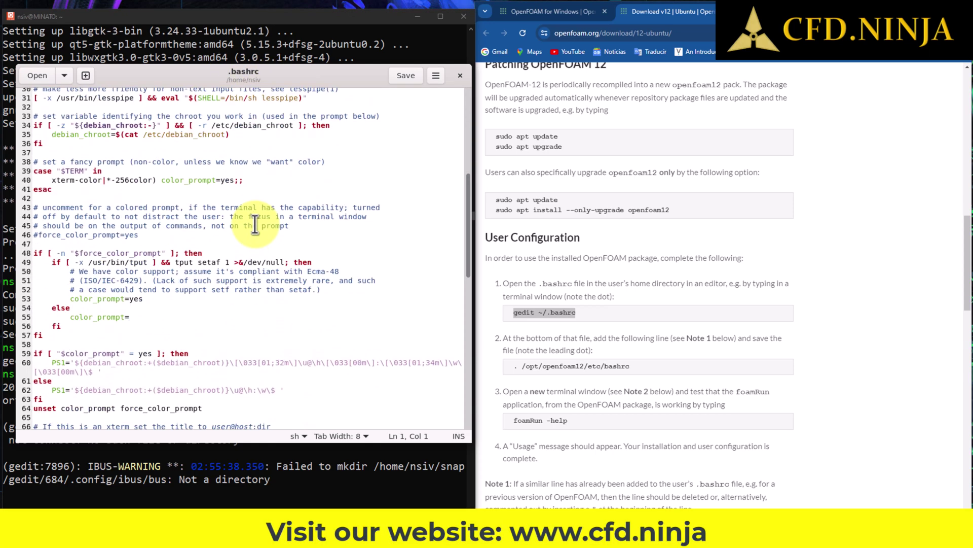
scroll(255, 226, "down", 12)
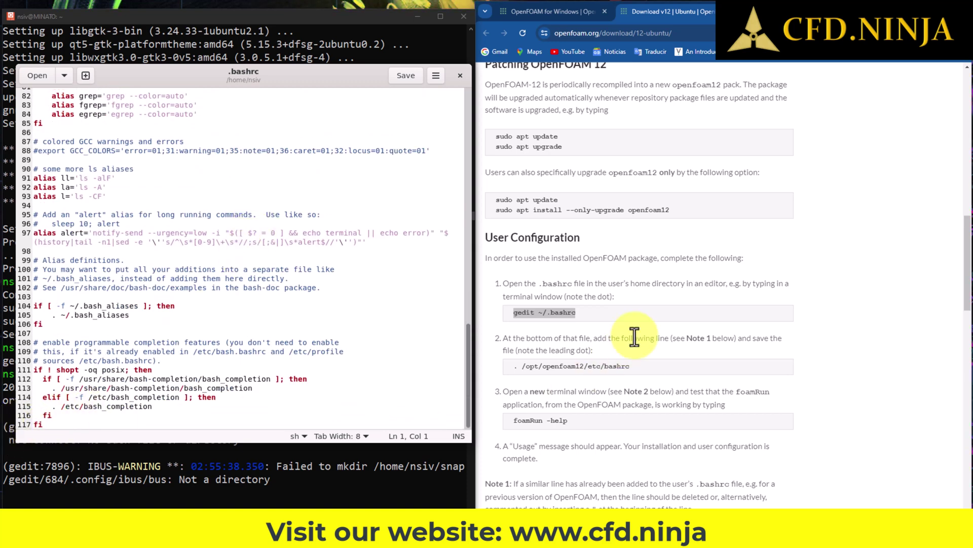
Append '. /opt/openfoam12/etc/bashrc' as a new last line, save, and close gedit
left_click(514, 369)
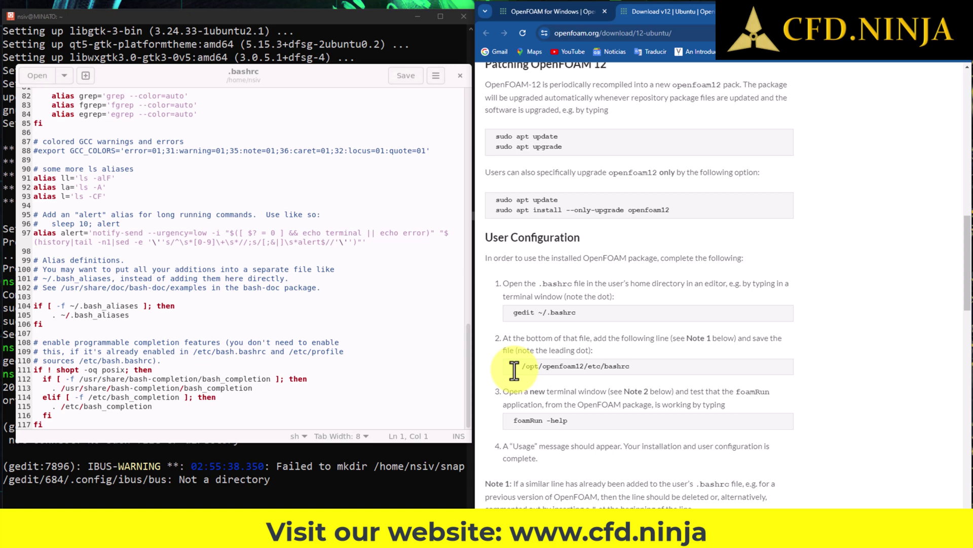
left_click_drag(514, 369, 622, 373)
right_click(638, 367)
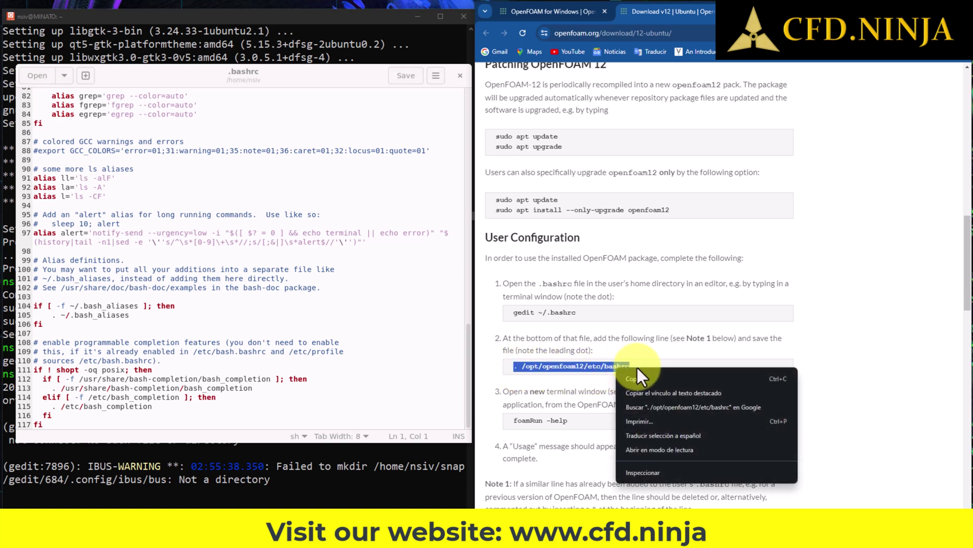
left_click(652, 377)
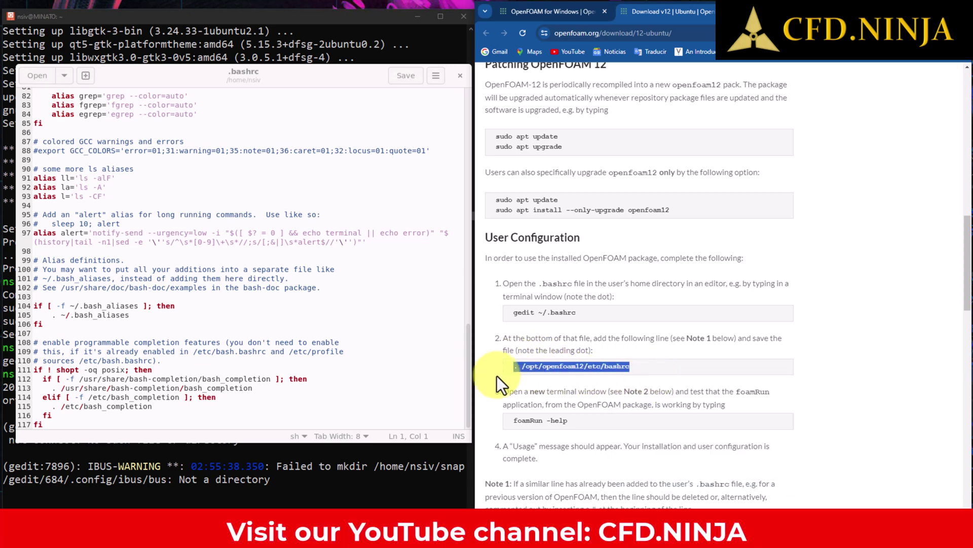
left_click(110, 424)
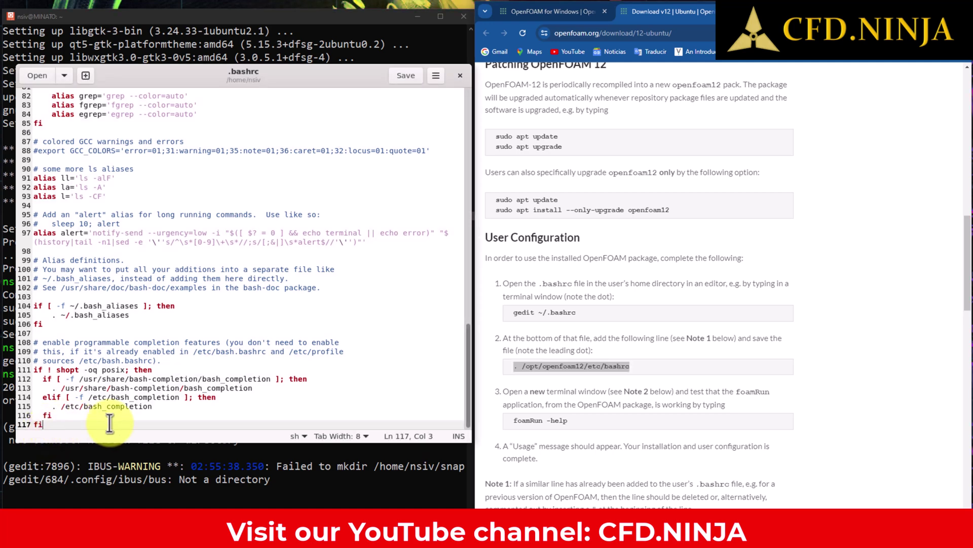
key("Return")
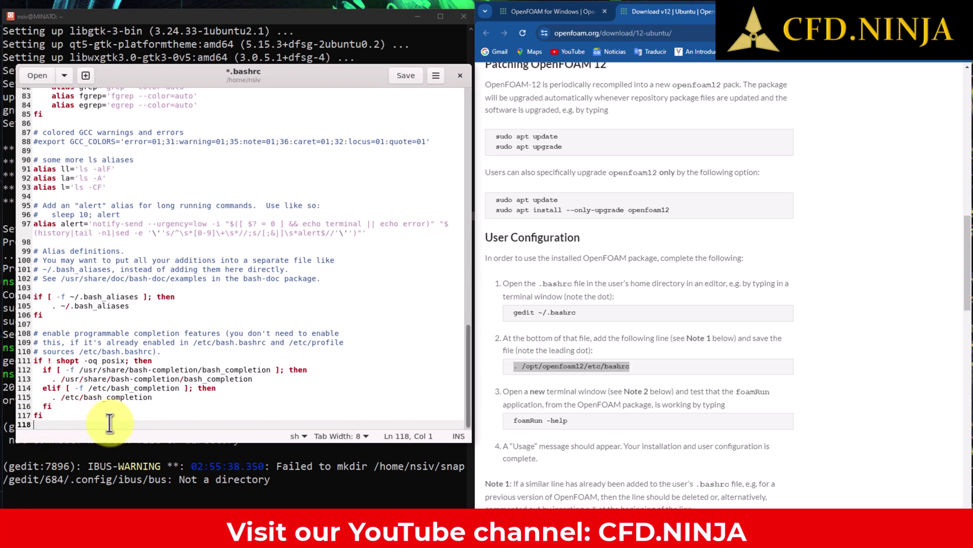
key("ctrl+v")
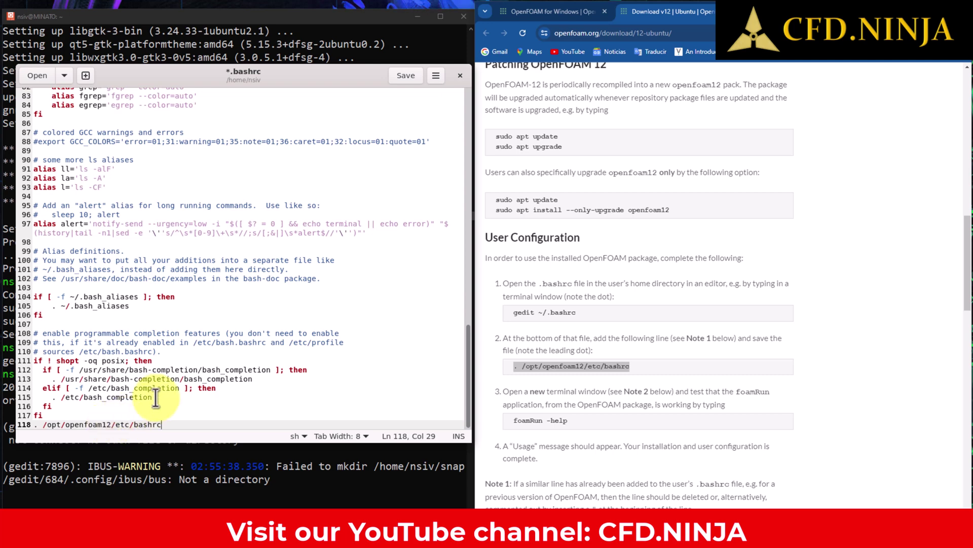
left_click(407, 75)
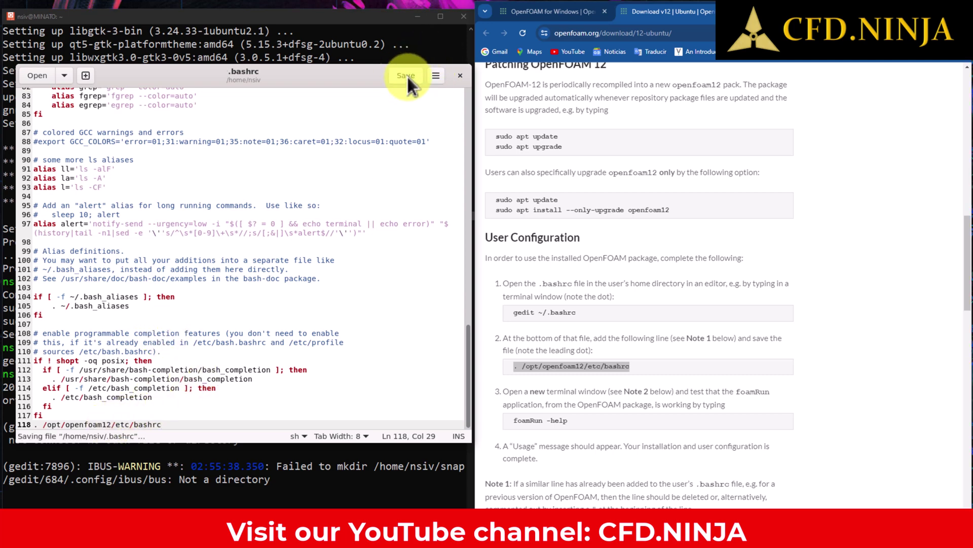
left_click(460, 75)
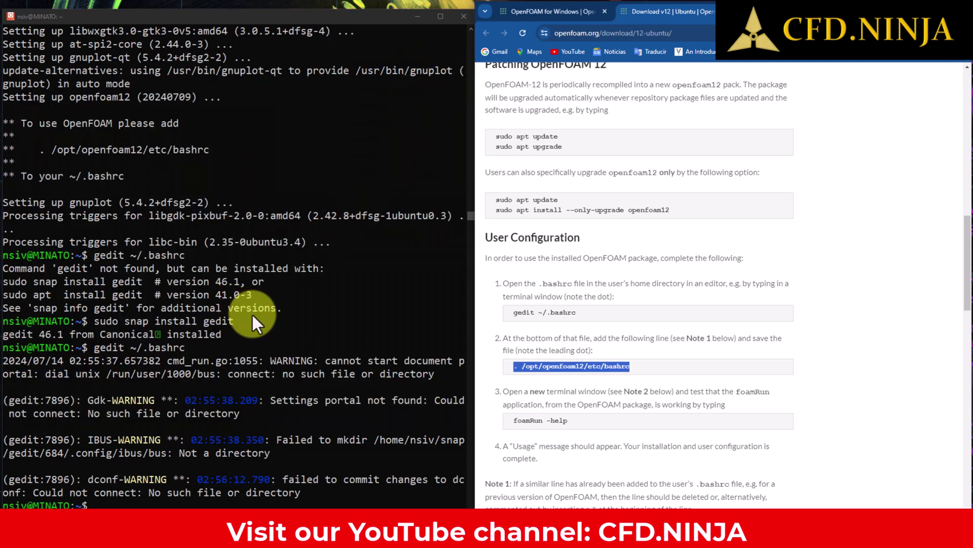
Run foamRun -help in the existing shell, which reports 'foamRun: command not found'
left_click_drag(513, 420, 577, 421)
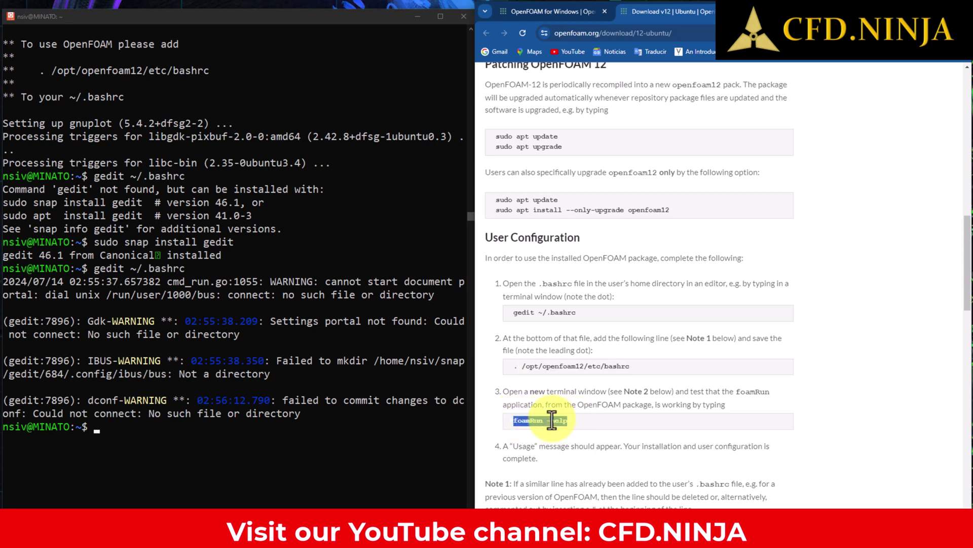
right_click(552, 420)
left_click(572, 314)
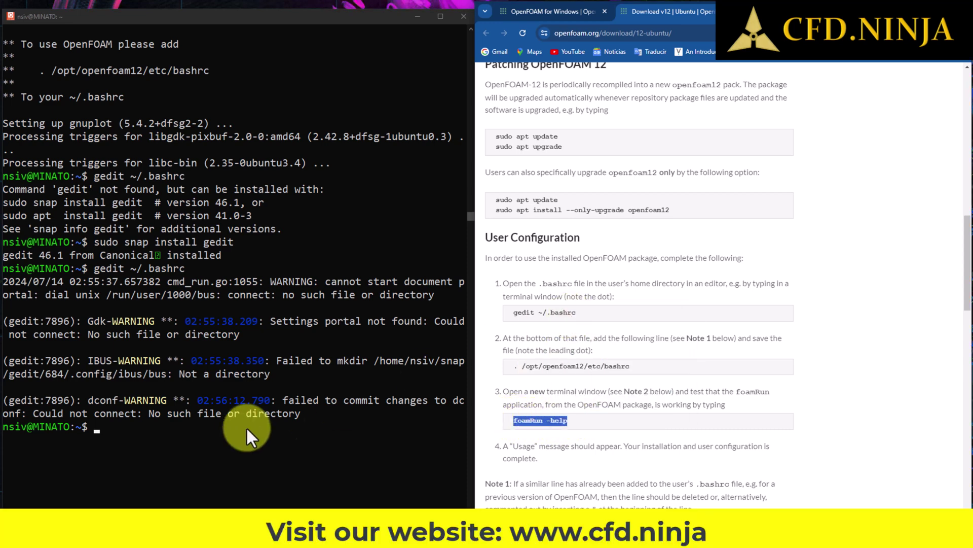
right_click(111, 430)
key("Return")
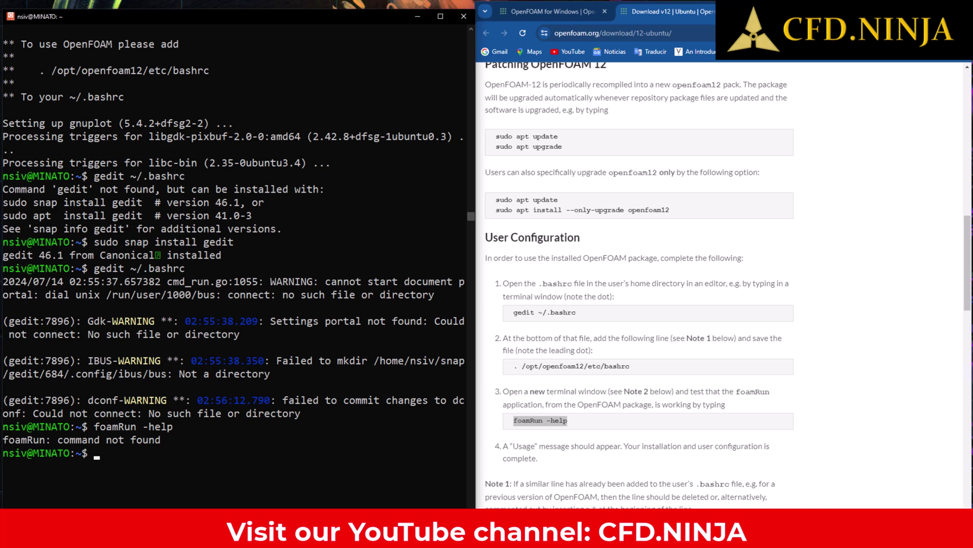
key("alt+Tab")
Launch a new Ubuntu 22.04 terminal from Start and shrink its window
key("super")
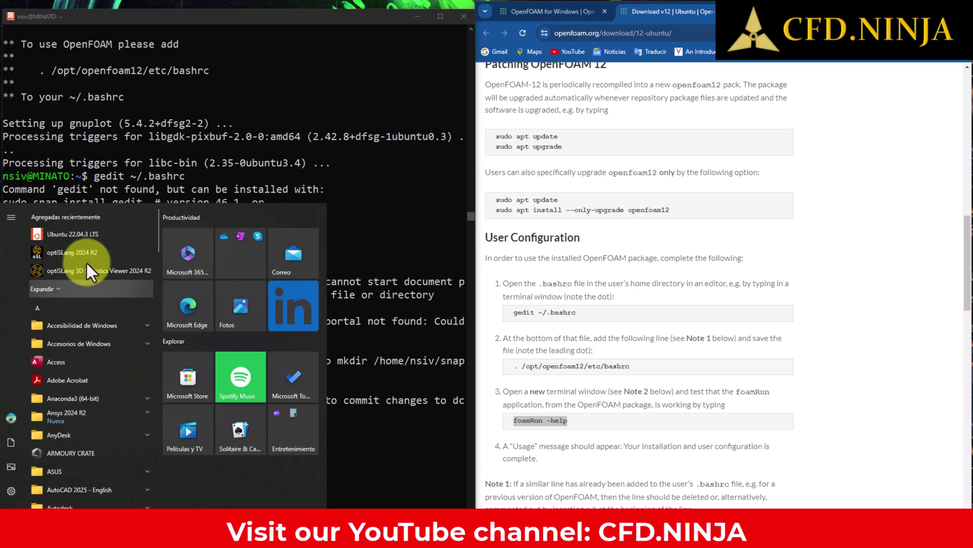
left_click(68, 236)
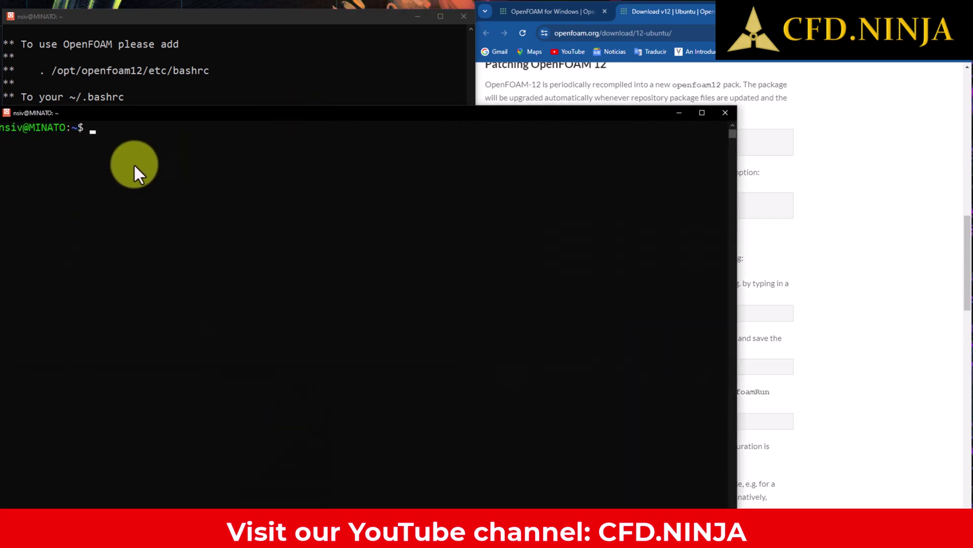
left_click_drag(736, 507, 467, 404)
Run foamRun -help, which prints usage for OpenFOAM-12 Build 12-c59e5ce98388
right_click(104, 133)
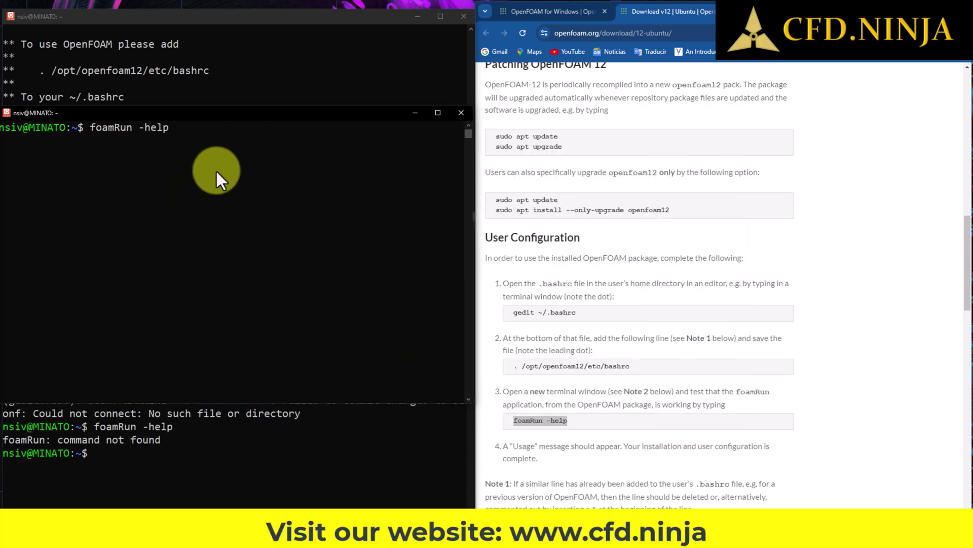
key("Return")
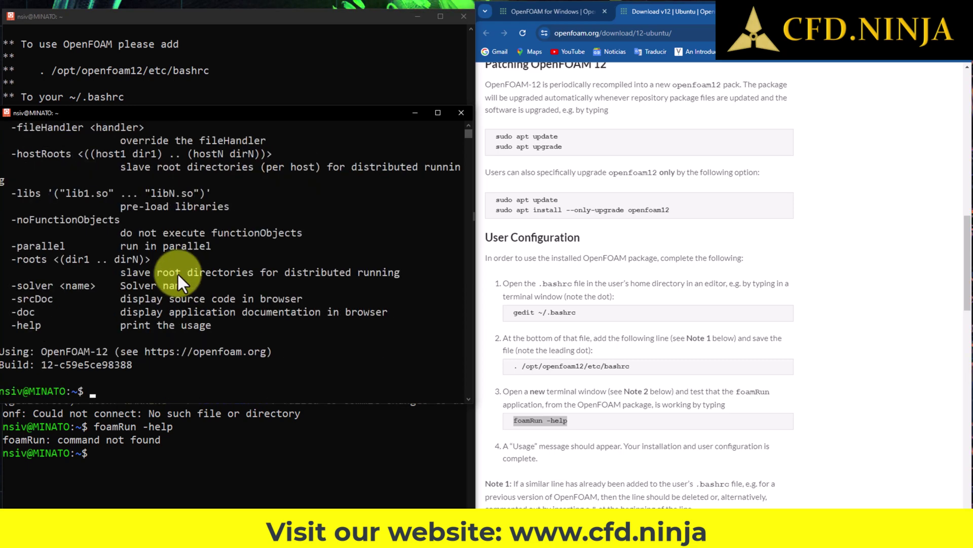
scroll(177, 272, "up", 3)
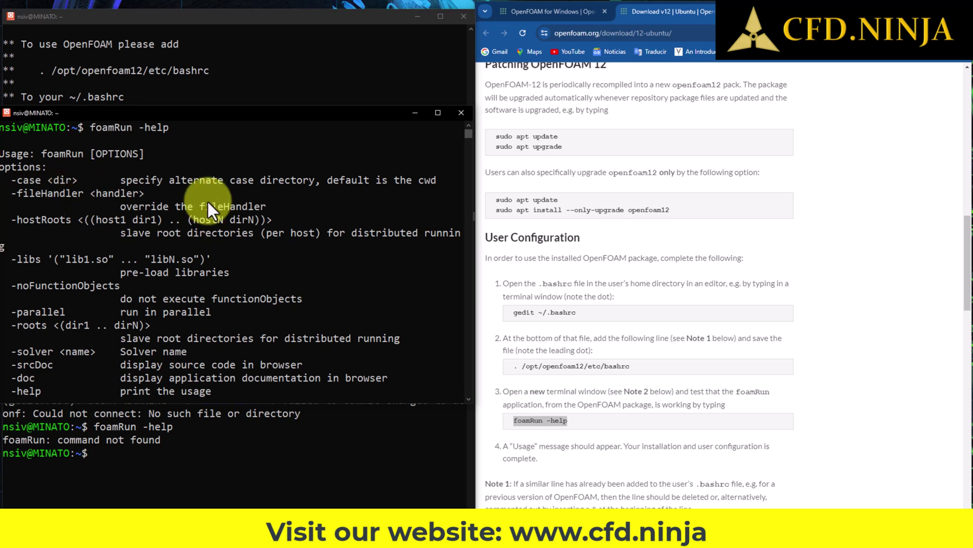
left_click_drag(202, 111, 257, 51)
left_click_drag(296, 401, 276, 446)
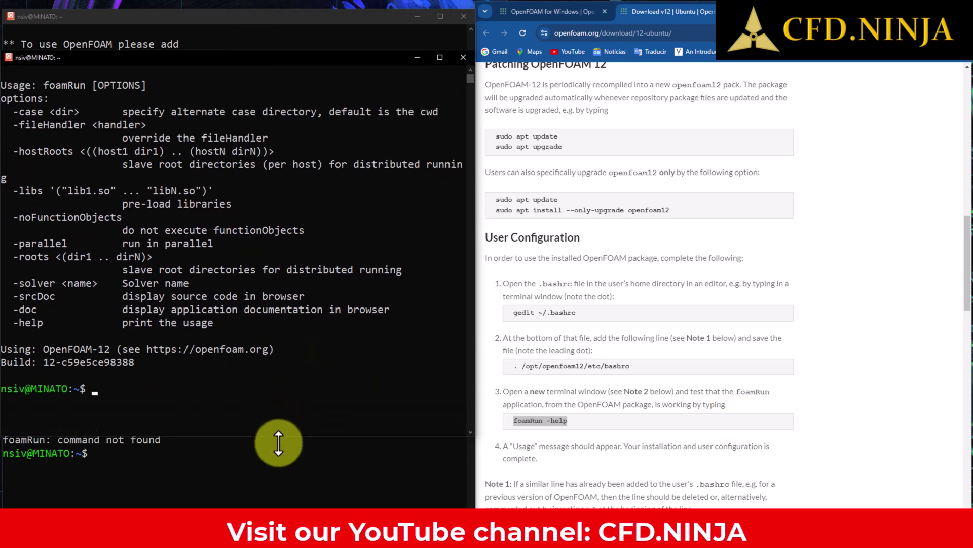
scroll(694, 397, "down", 9)
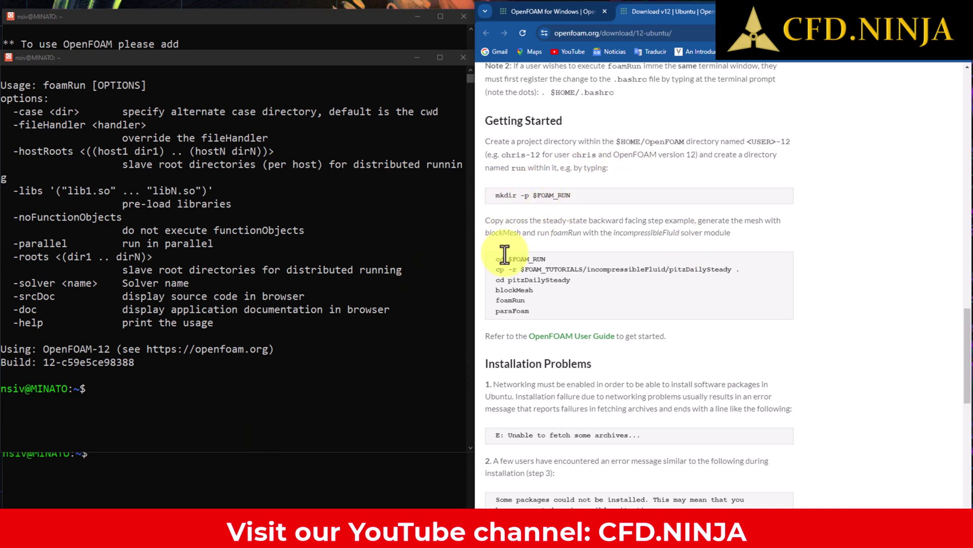
In File Explorer, browse Ubuntu-22.04 > home > the user's home folder
key("alt+Tab")
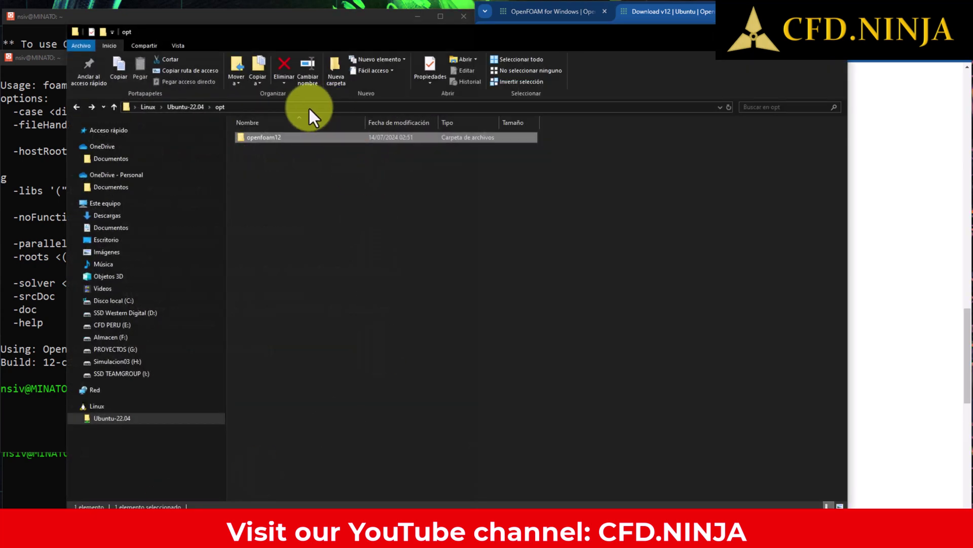
left_click(122, 419)
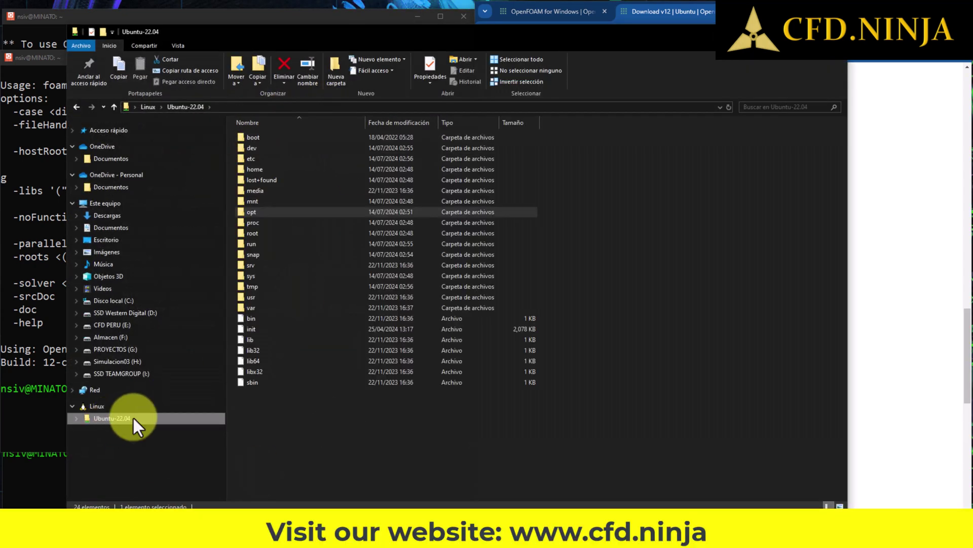
double_click(252, 171)
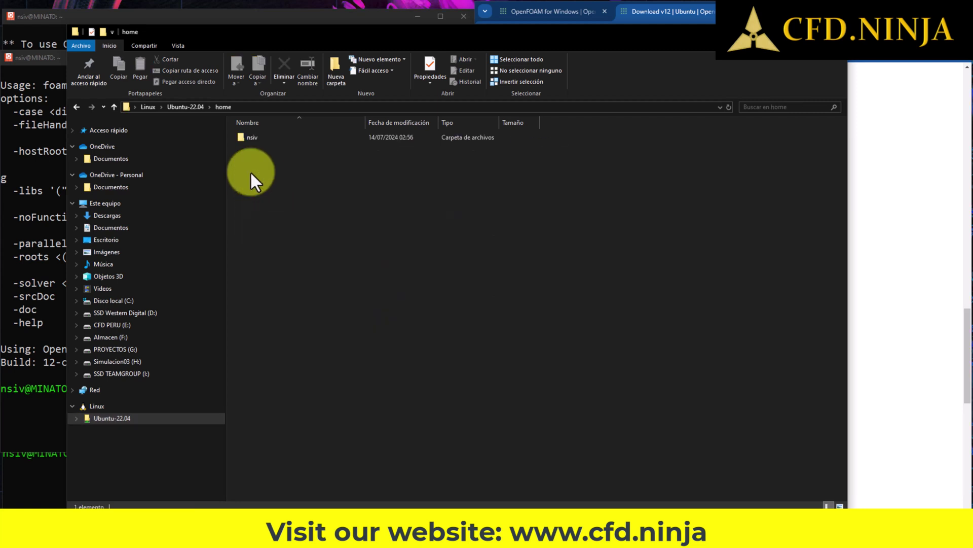
double_click(260, 140)
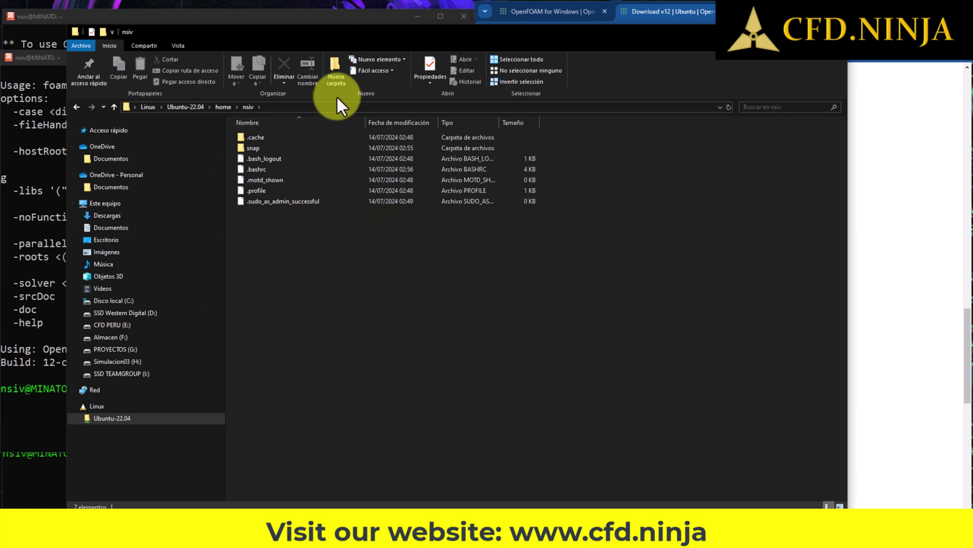
Create the run directory by running mkdir -p $FOAM_RUN in the new terminal
left_click(895, 317)
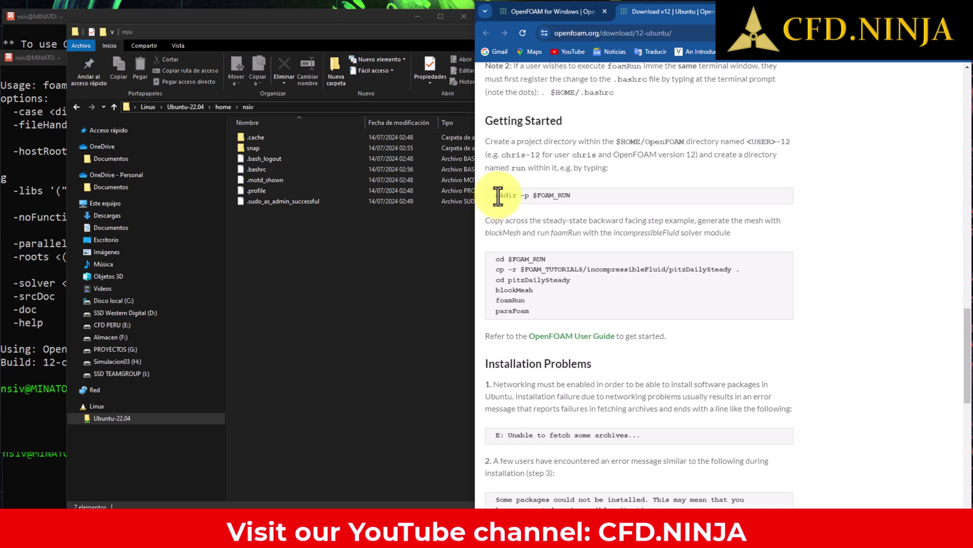
left_click_drag(496, 196, 573, 193)
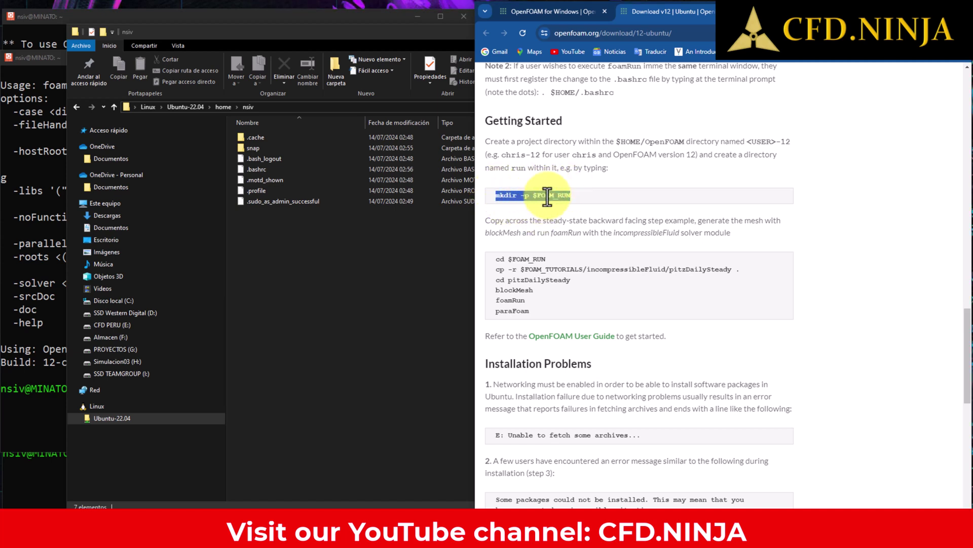
right_click(547, 198)
left_click(589, 204)
left_click(43, 475)
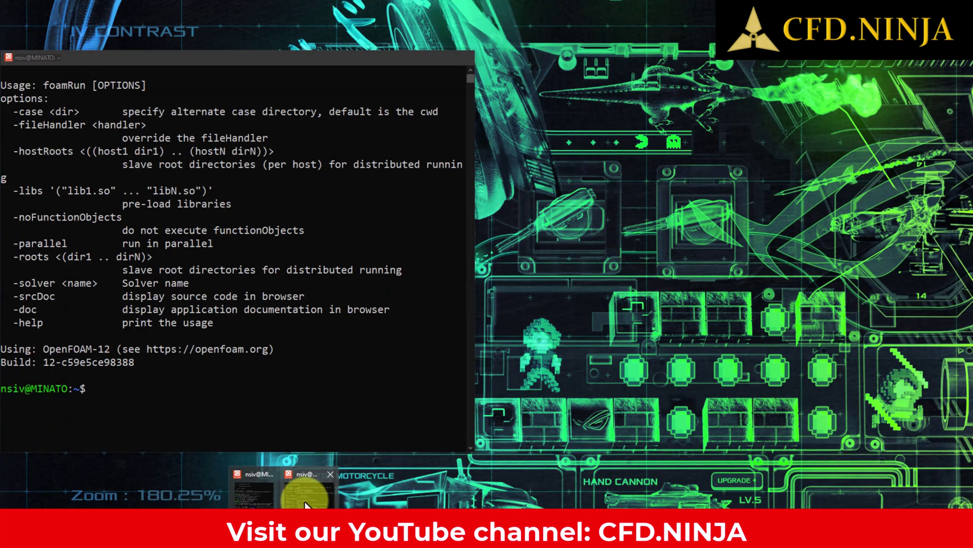
left_click(304, 504)
right_click(373, 403)
key("Return")
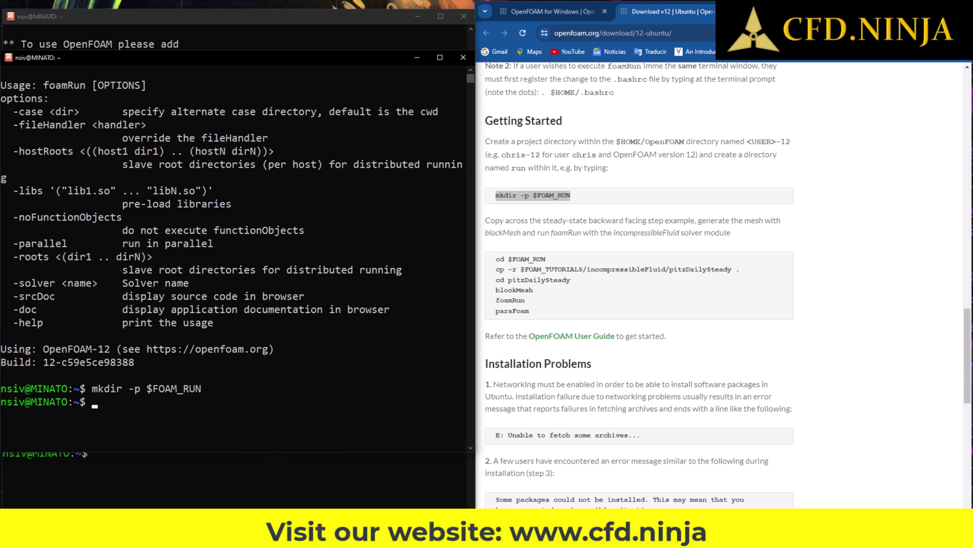
Refresh Explorer and open OpenFOAM > the version-12 folder > the empty run folder
left_click(325, 538)
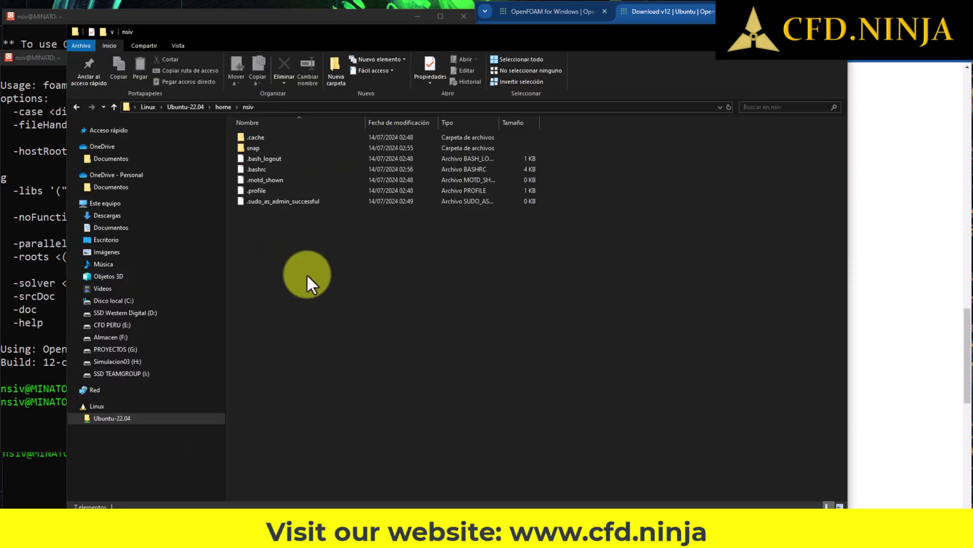
left_click(248, 107)
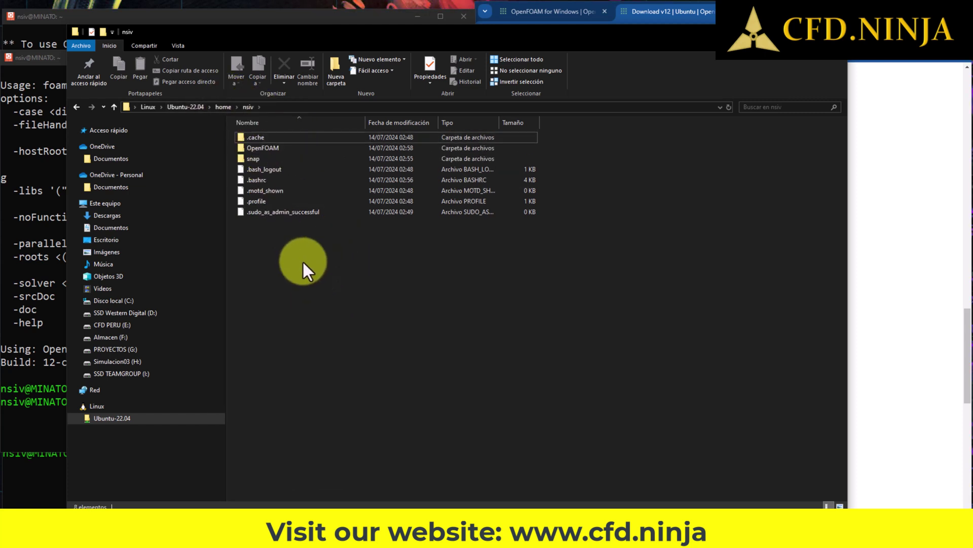
double_click(263, 148)
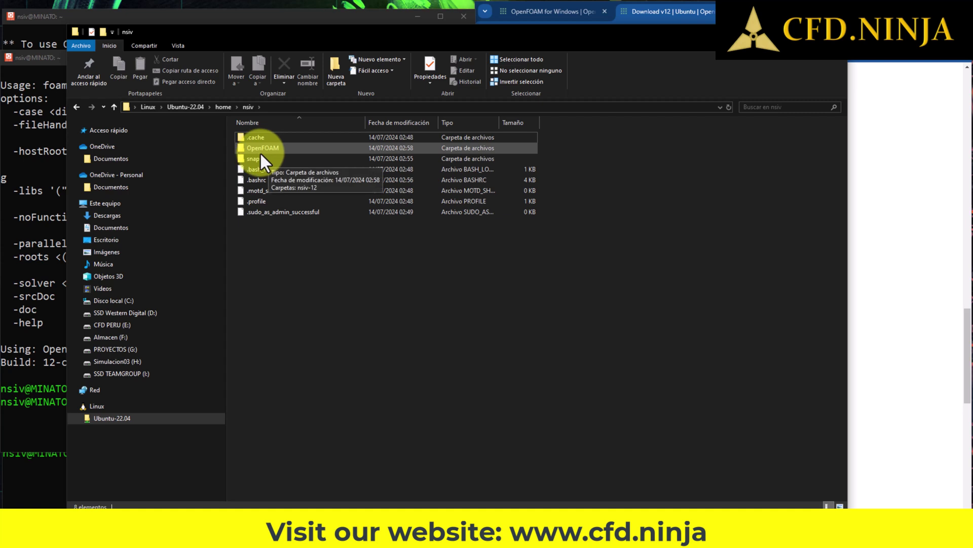
double_click(272, 147)
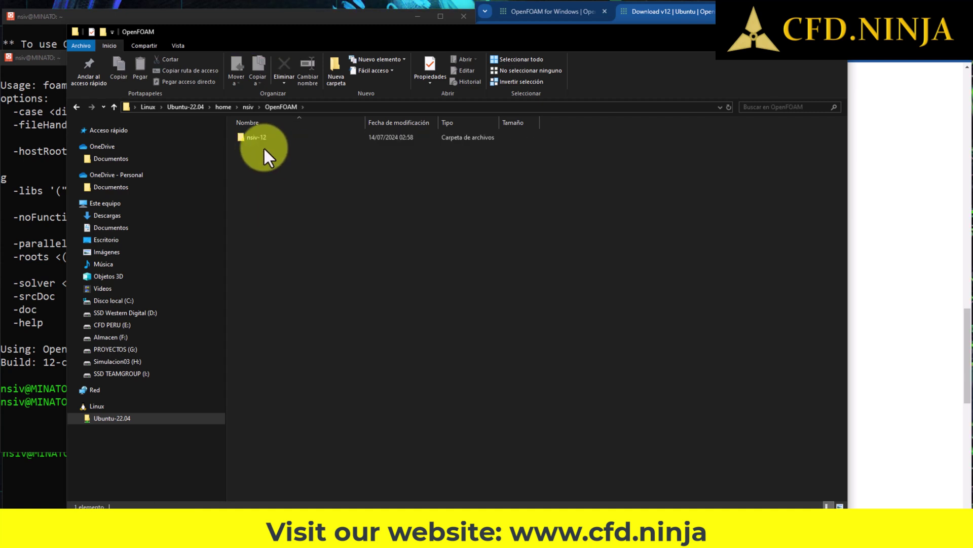
left_click(260, 138)
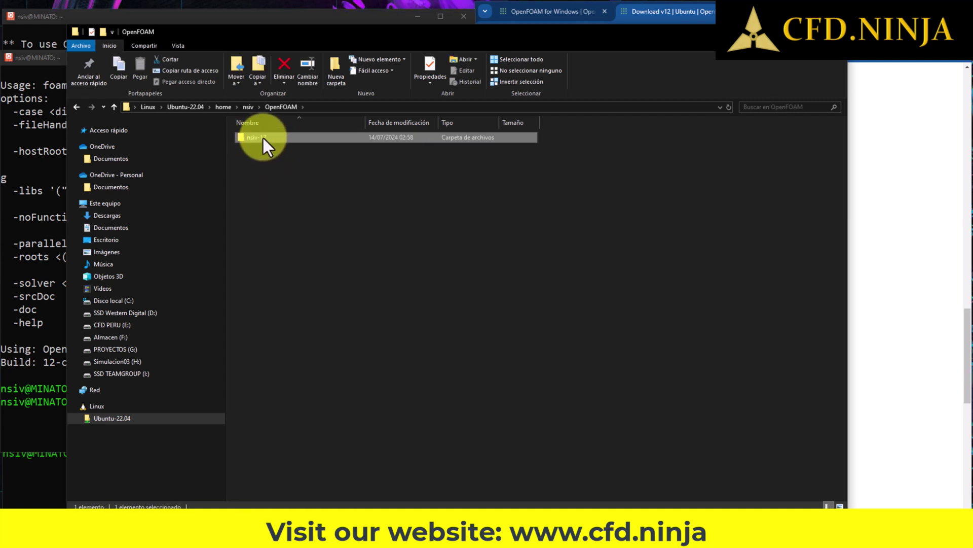
double_click(263, 138)
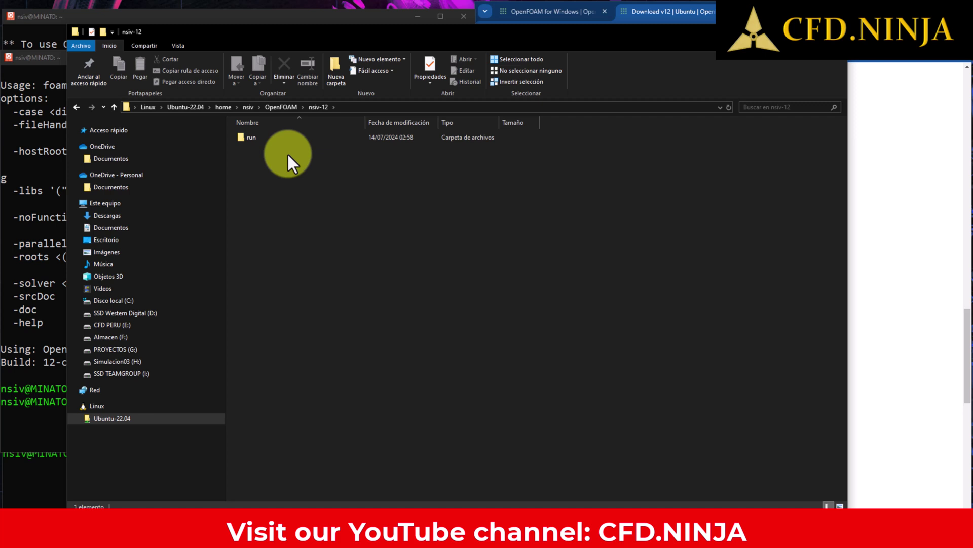
double_click(252, 138)
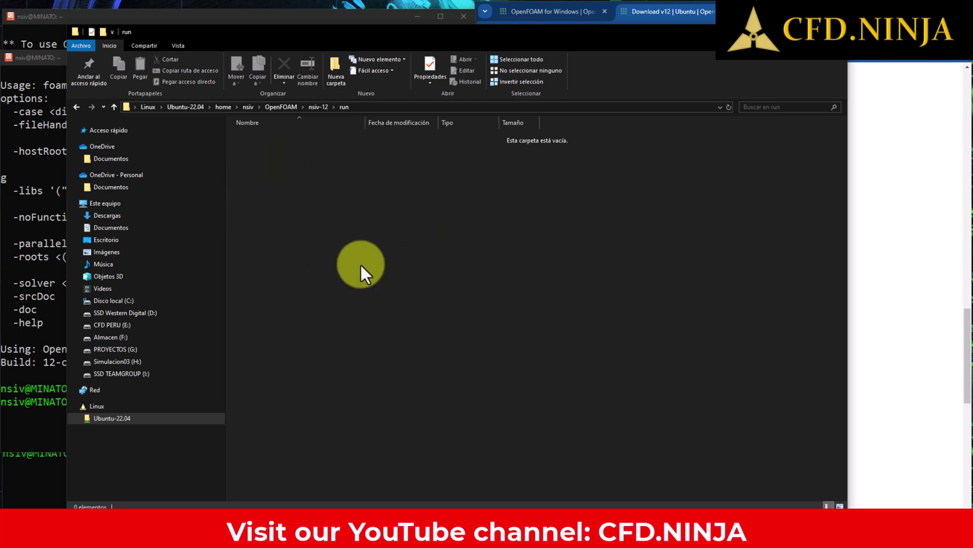
Narrow the Explorer window and minimize it to uncover the terminal and Getting Started page
left_click(872, 327)
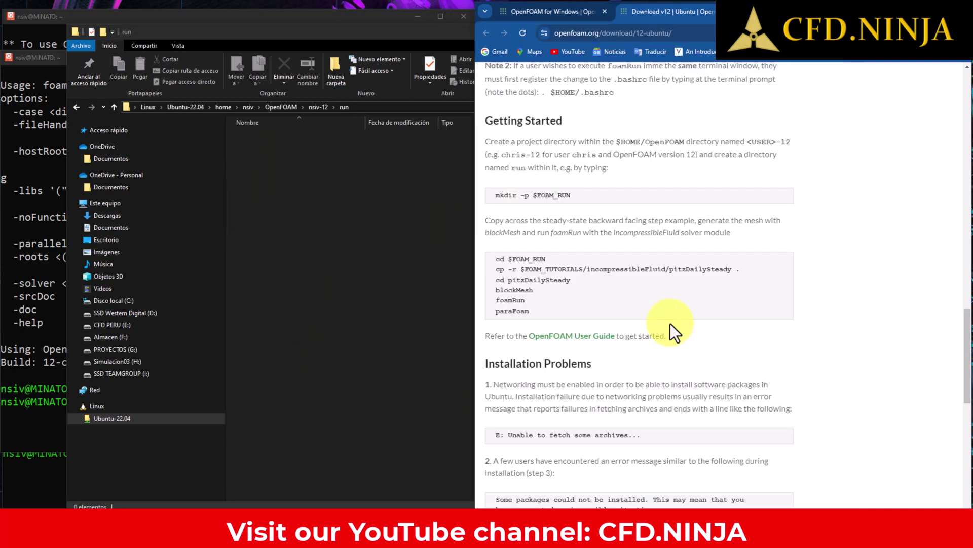
left_click(291, 208)
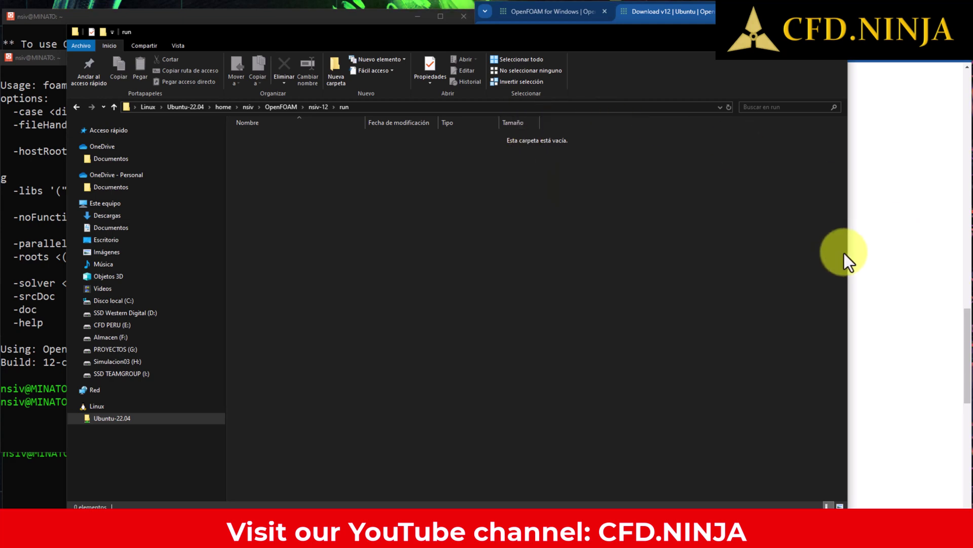
left_click_drag(848, 252, 527, 269)
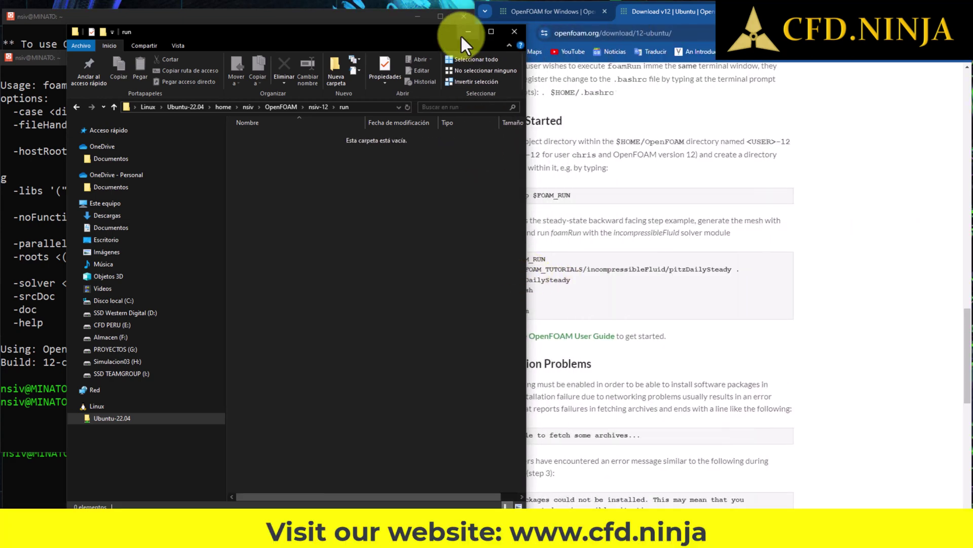
left_click(463, 35)
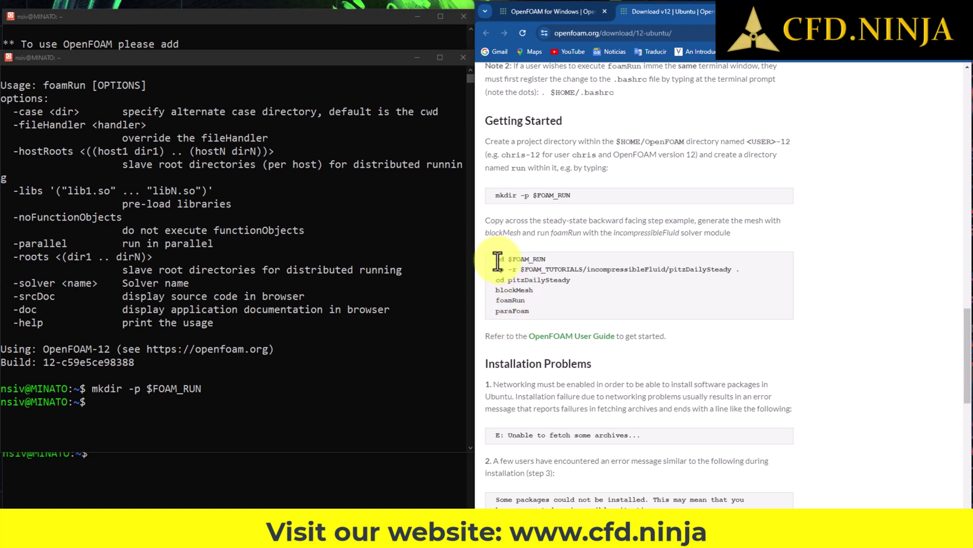
Copy the cd $FOAM_RUN command from the web page and run it in the terminal
left_click_drag(497, 259, 549, 261)
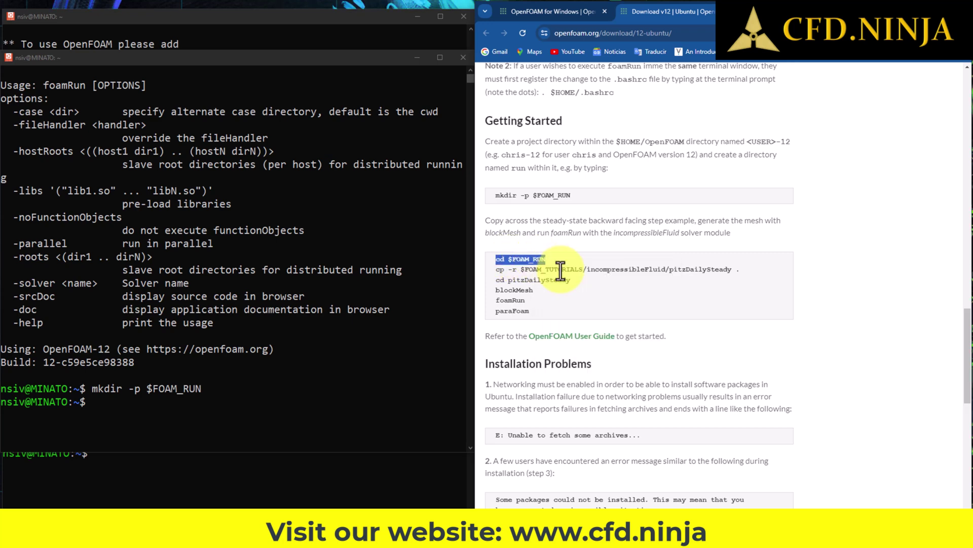
key("ctrl+c")
left_click(135, 402)
key("ctrl+v")
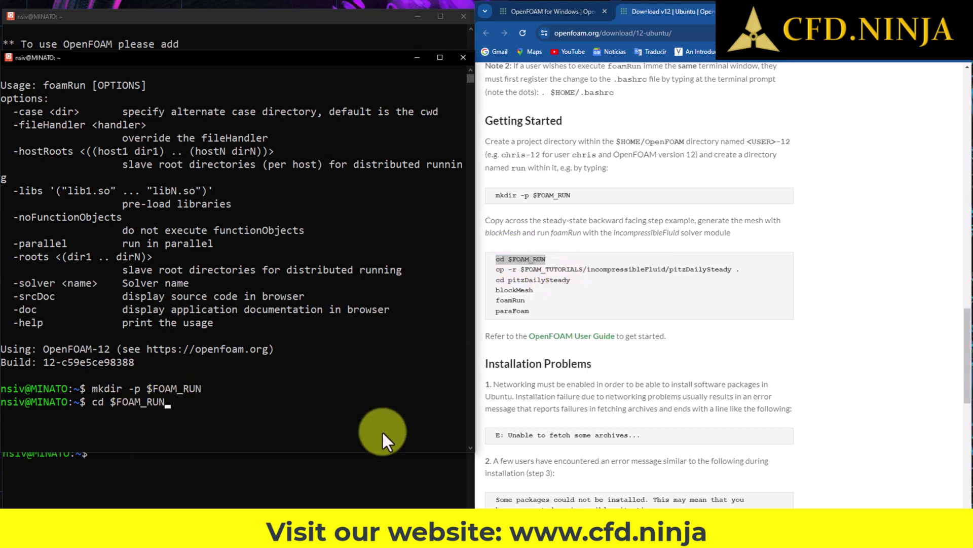
key("Return")
Copy the pitzDailySteady tutorial into the run folder with the cp -r command from the page
scroll(233, 325, "down", 4)
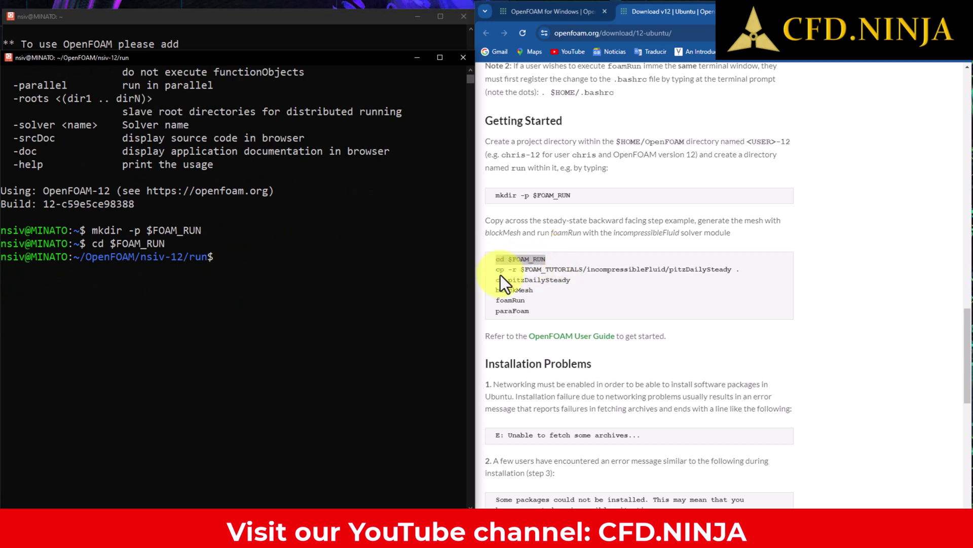
left_click_drag(497, 269, 738, 270)
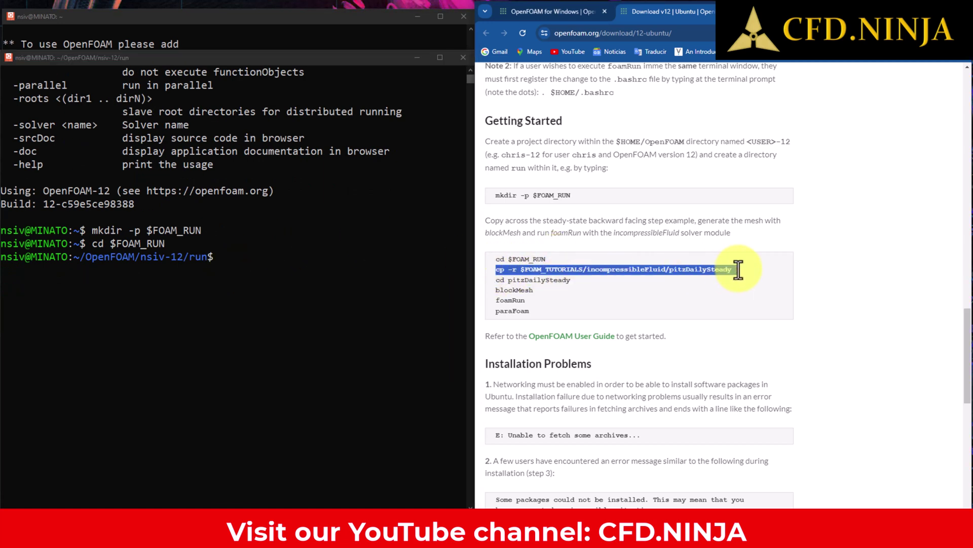
right_click(724, 271)
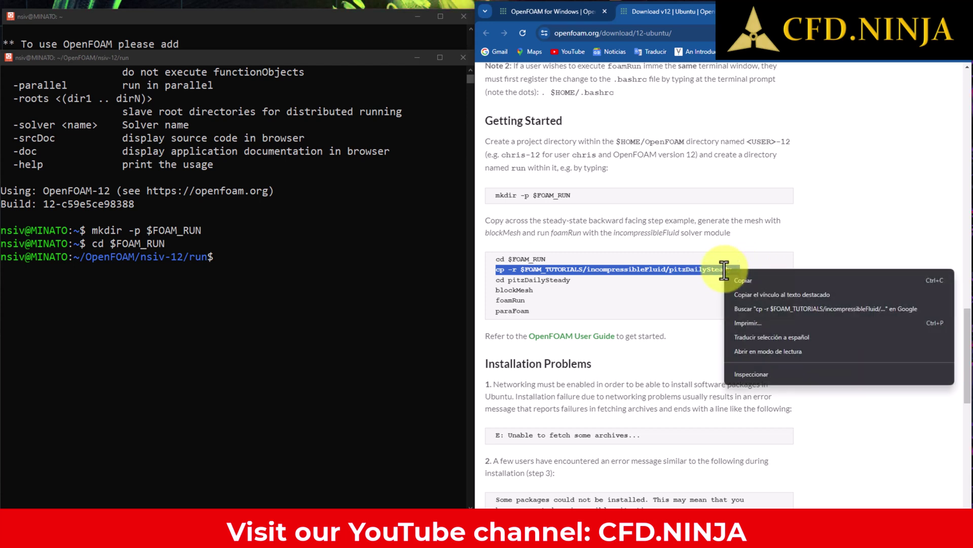
left_click(735, 281)
right_click(257, 260)
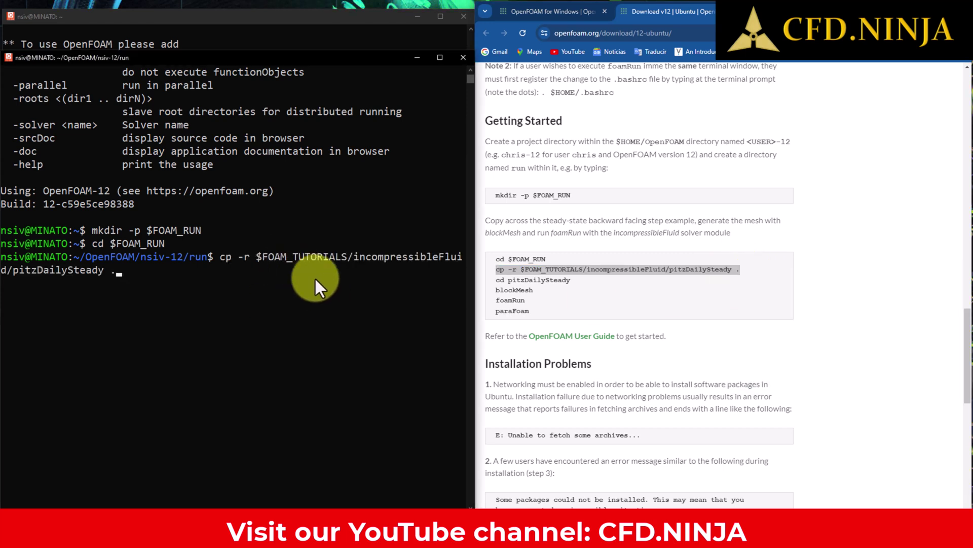
key("Return")
Run cd pitzDailySteady from the page to enter the copied case folder
left_click_drag(495, 280, 570, 281)
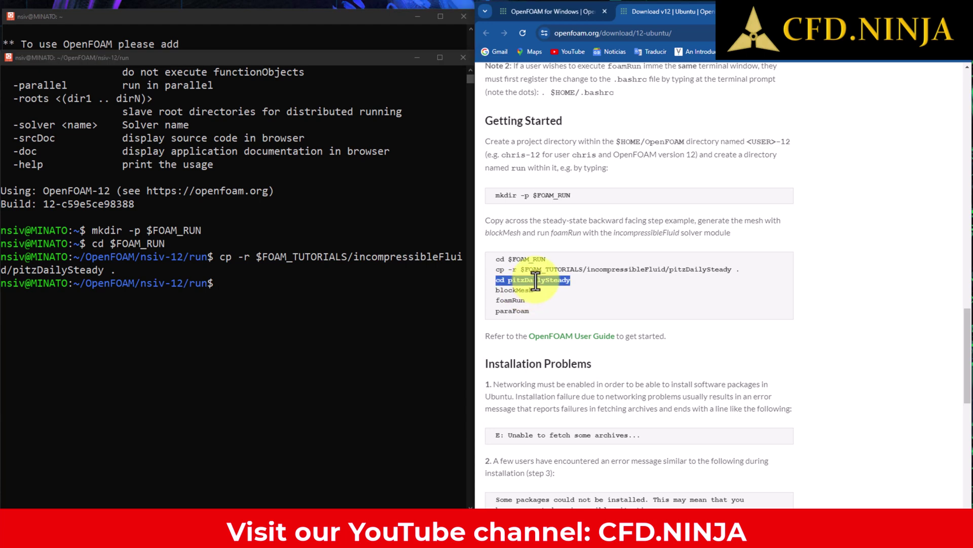
right_click(562, 280)
left_click(564, 289)
left_click(246, 290)
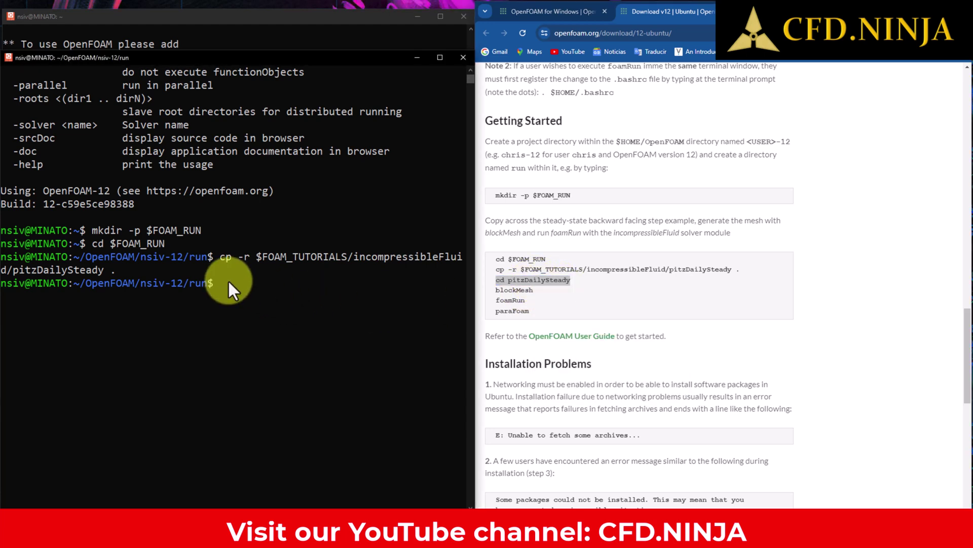
right_click(227, 279)
key("Return")
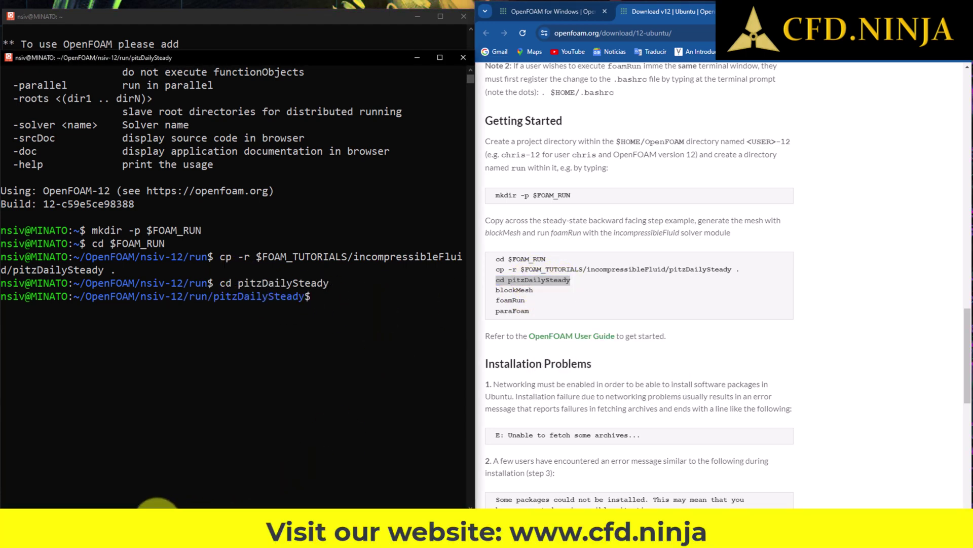
left_click(109, 533)
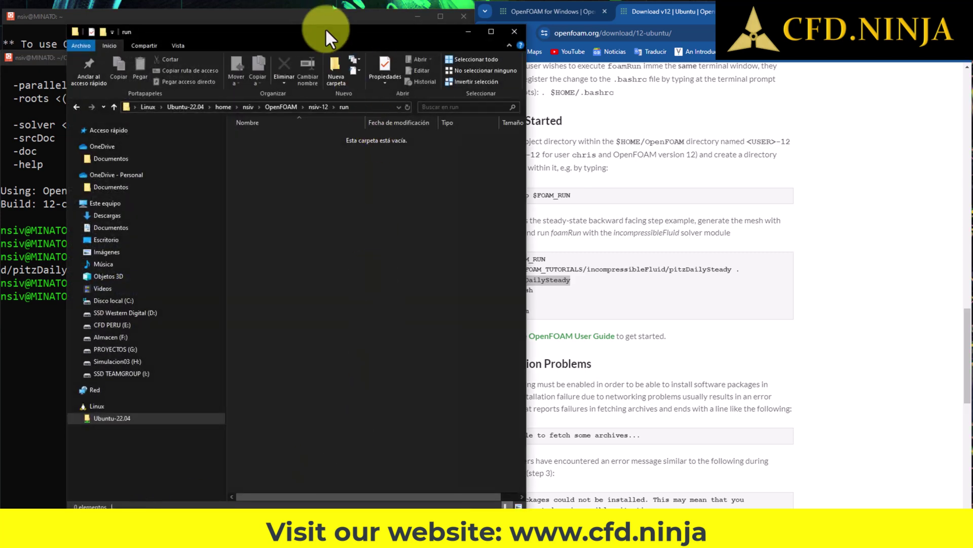
Check that pitzDailySteady contains 0, constant, system and Allrun, then close File Explorer
left_click_drag(325, 28, 697, 39)
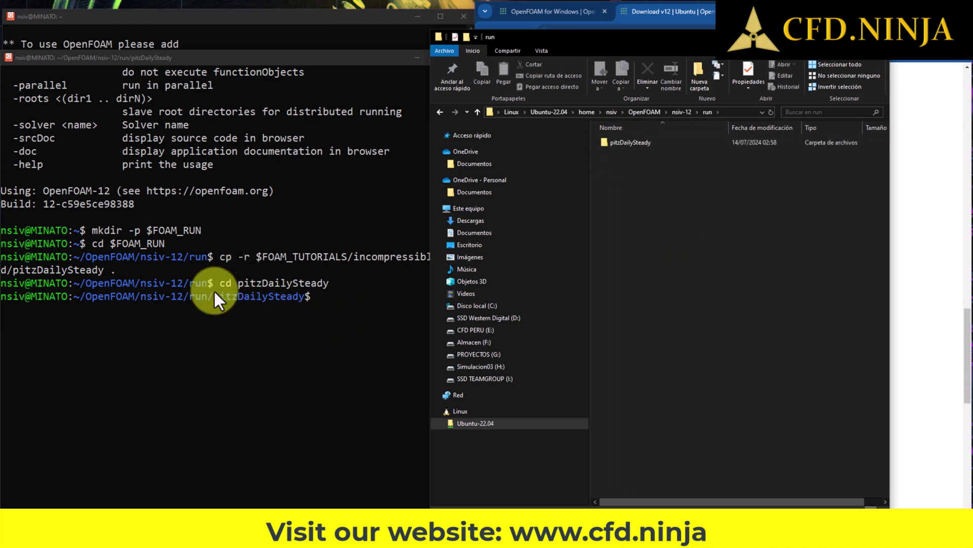
double_click(624, 142)
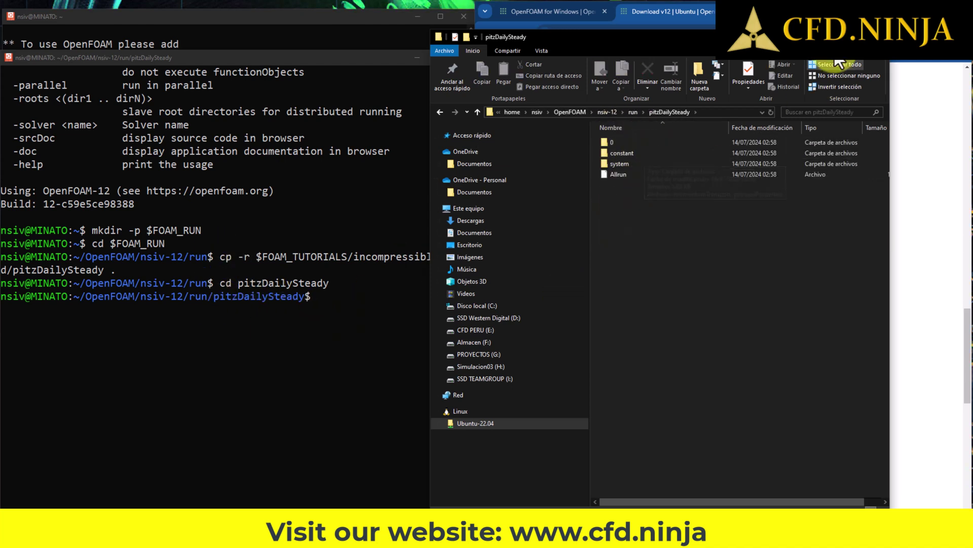
left_click(878, 37)
Run blockMesh for the 12225-cell mesh, solve with foamRun to 286 iterations, then launch paraFoam
left_click(305, 334)
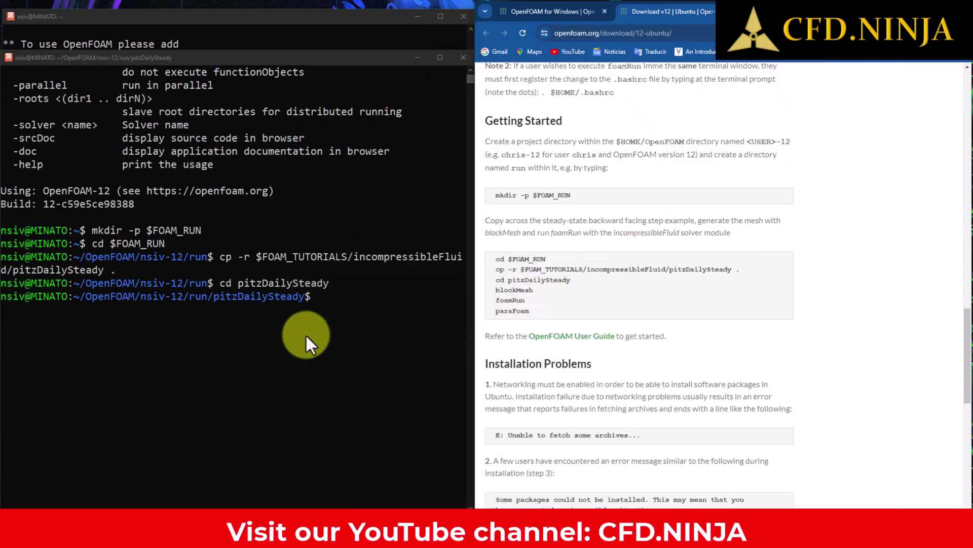
type("blockMe")
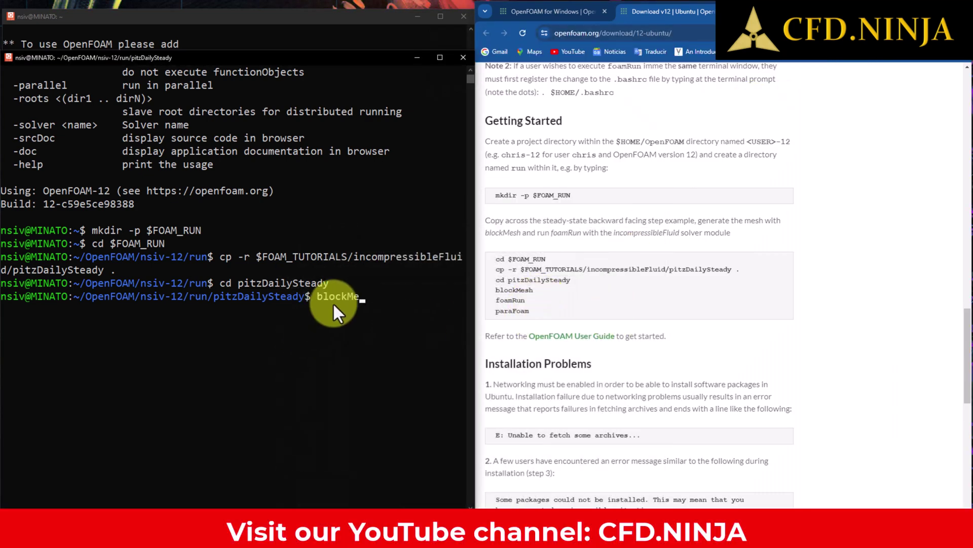
type("sh")
key("Return")
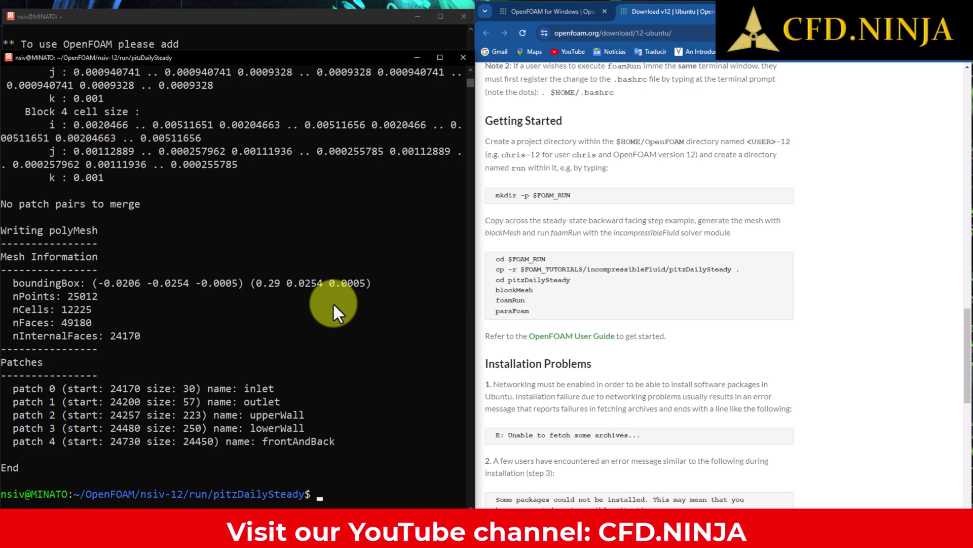
type("foamRun")
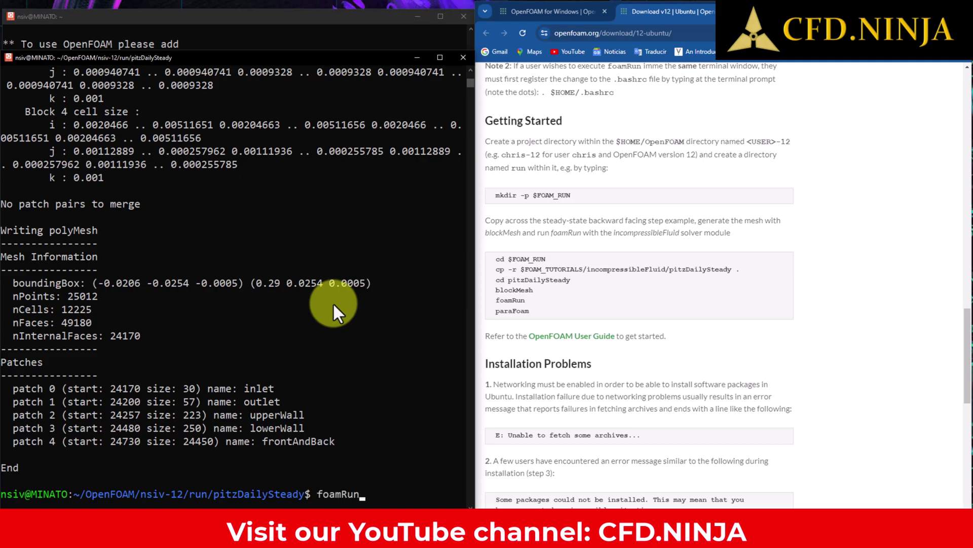
key("Return")
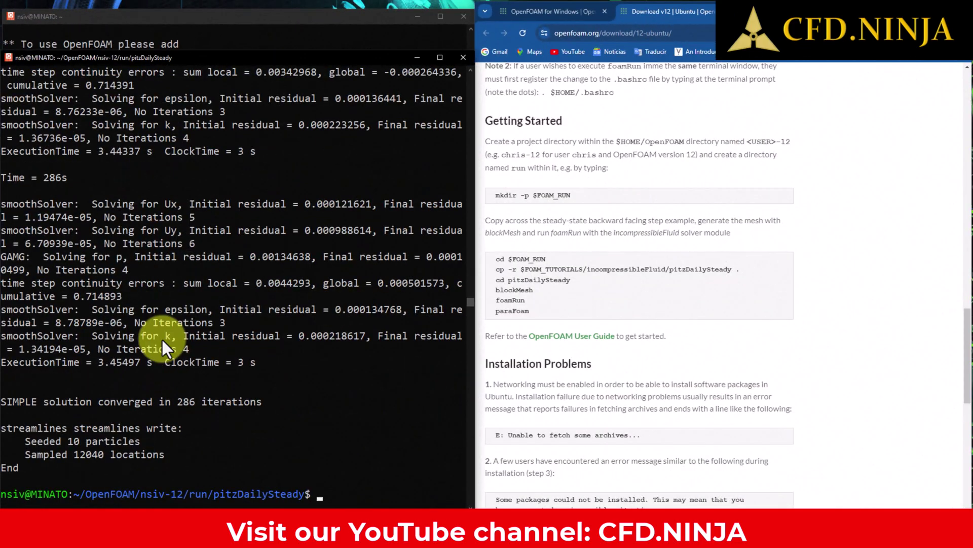
type("pa")
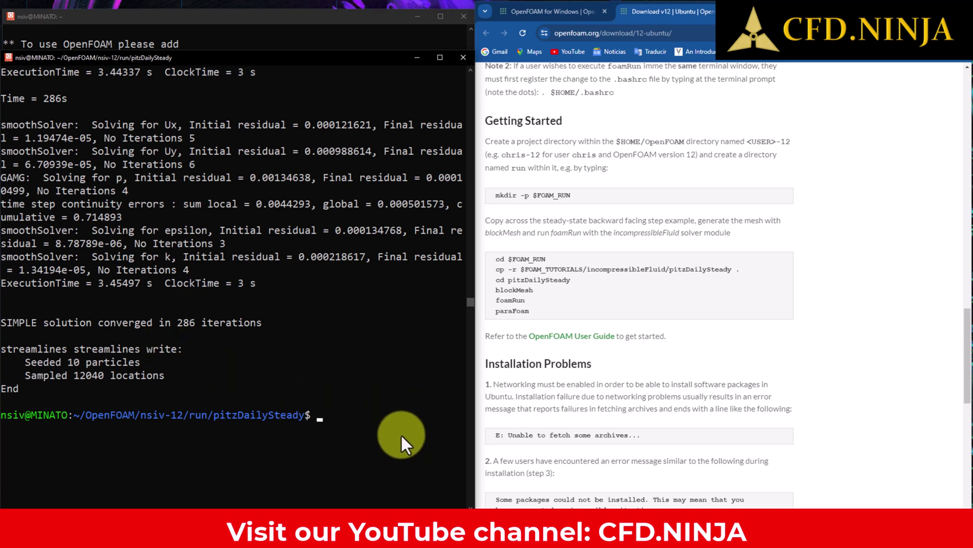
type("raFoam")
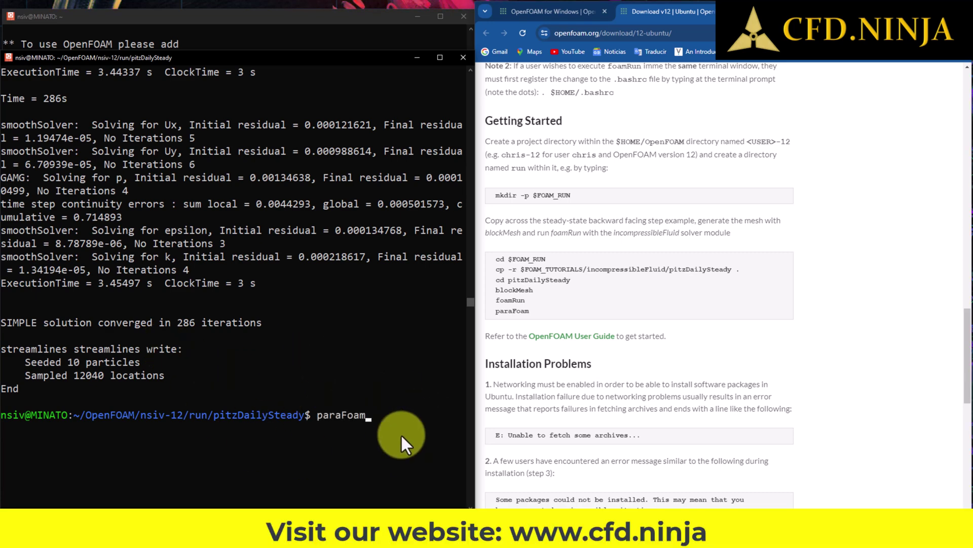
key("Return")
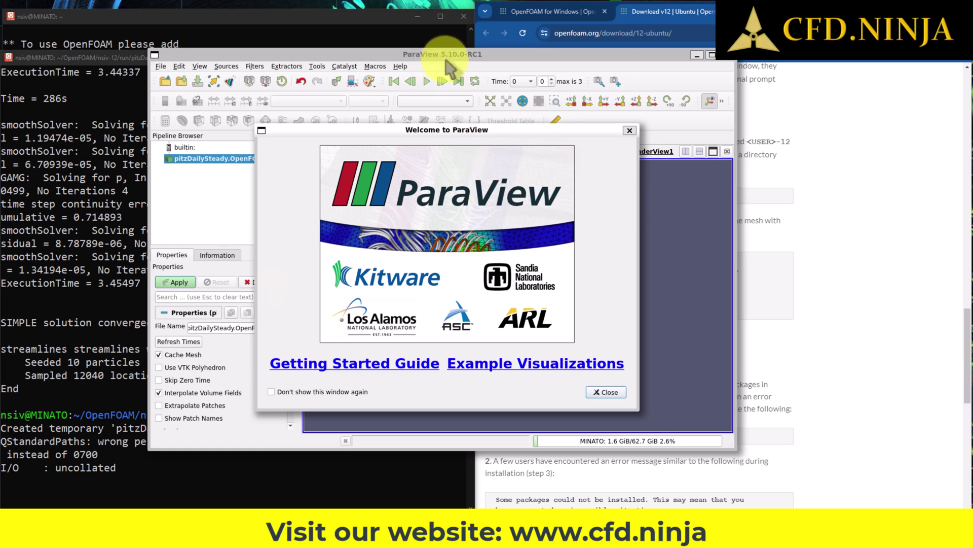
Apply the pitzDailySteady case, colour it by U, and jump to the last time step 286
left_click(603, 393)
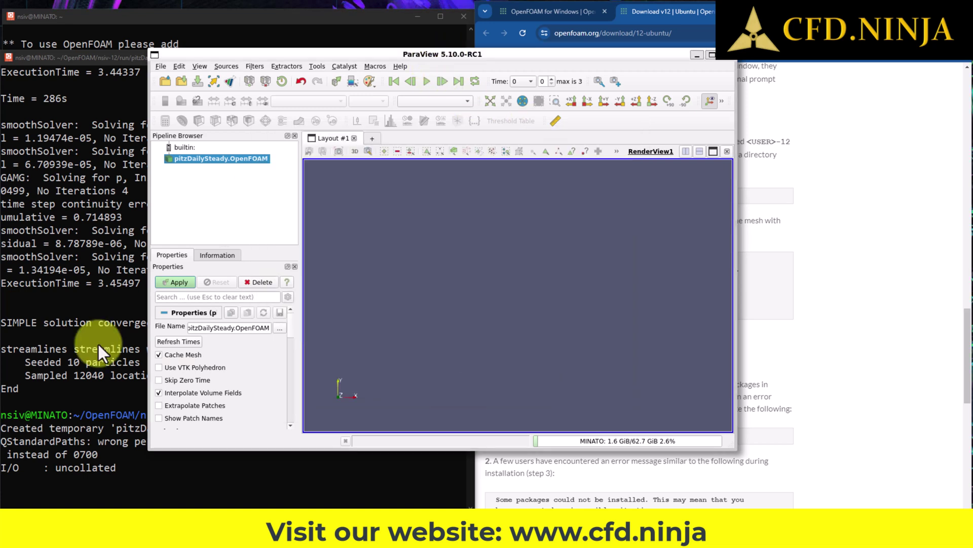
left_click(172, 282)
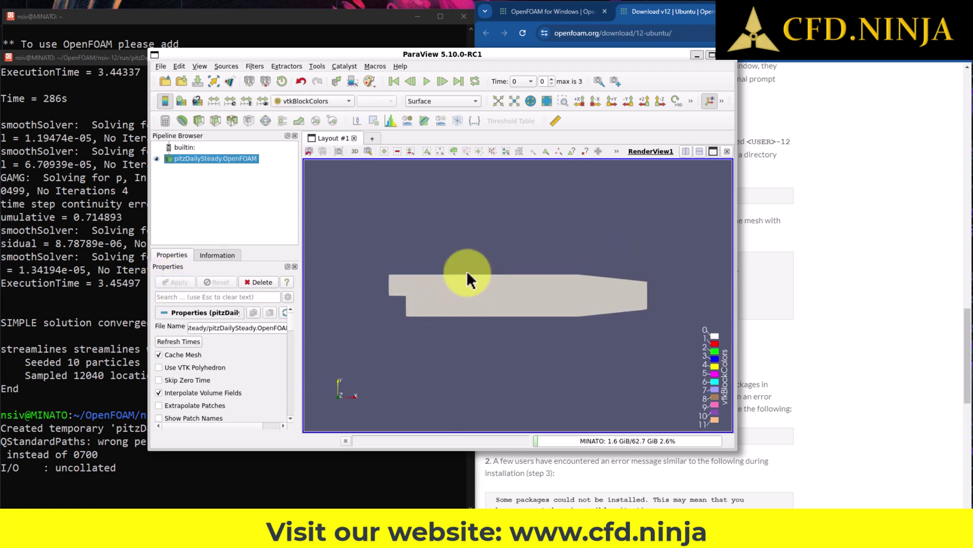
left_click(320, 100)
left_click(292, 40)
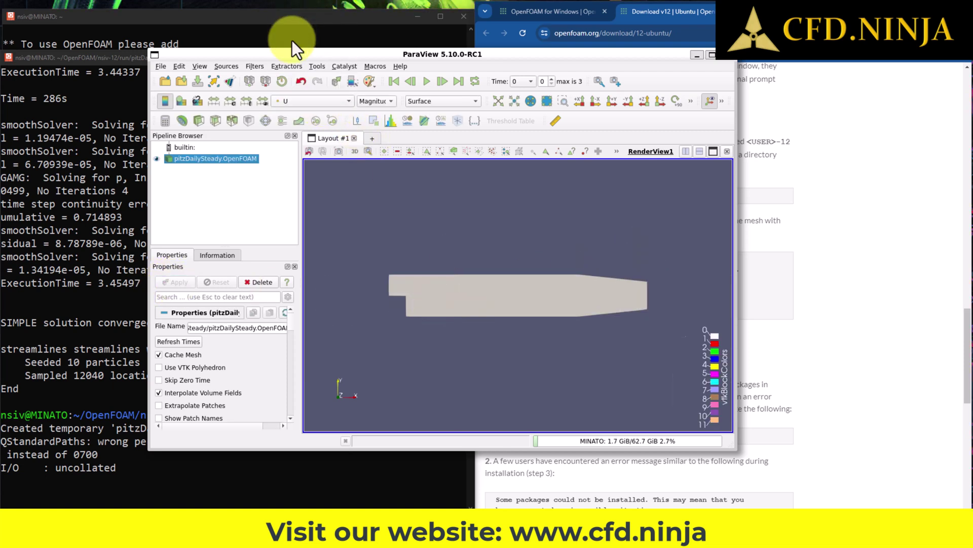
left_click(427, 83)
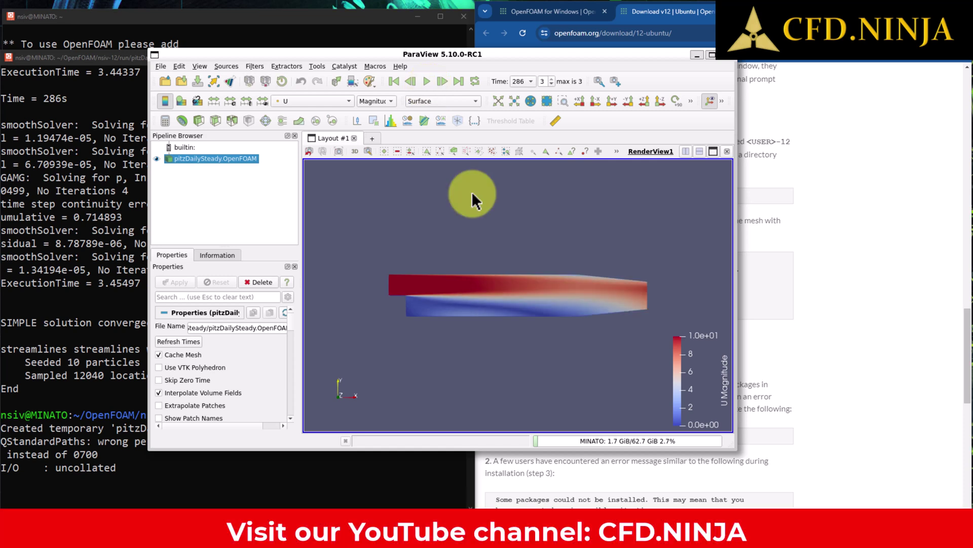